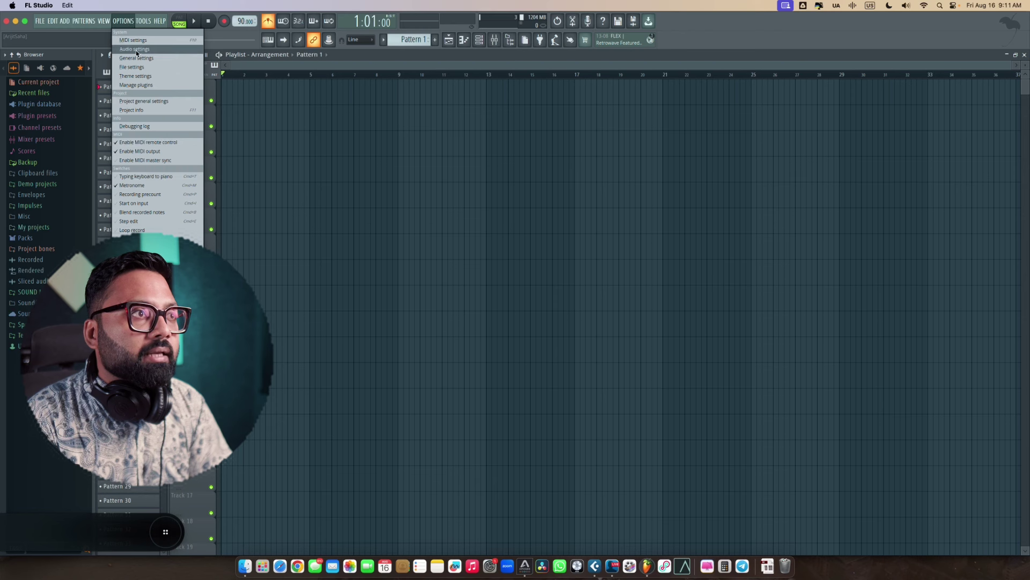
Step: Select Duet 3 as the input/output device in the audio settings and check the available sample rates
click(137, 58)
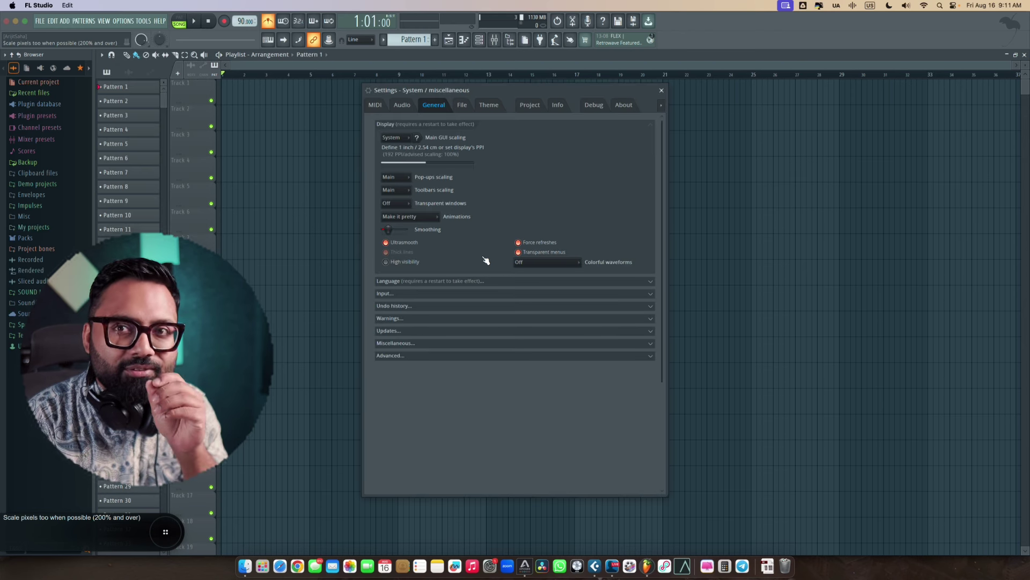
click(401, 105)
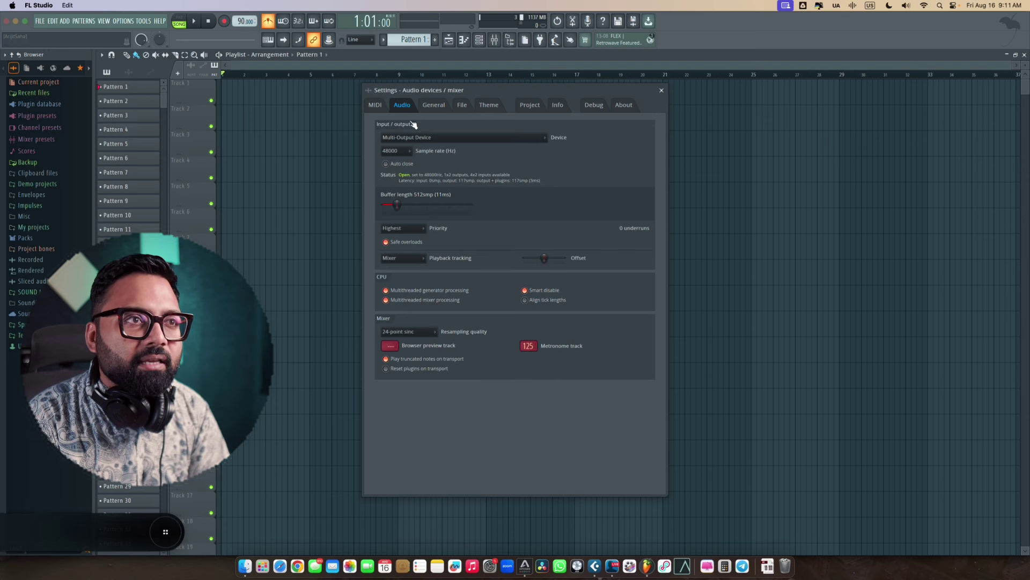
click(451, 141)
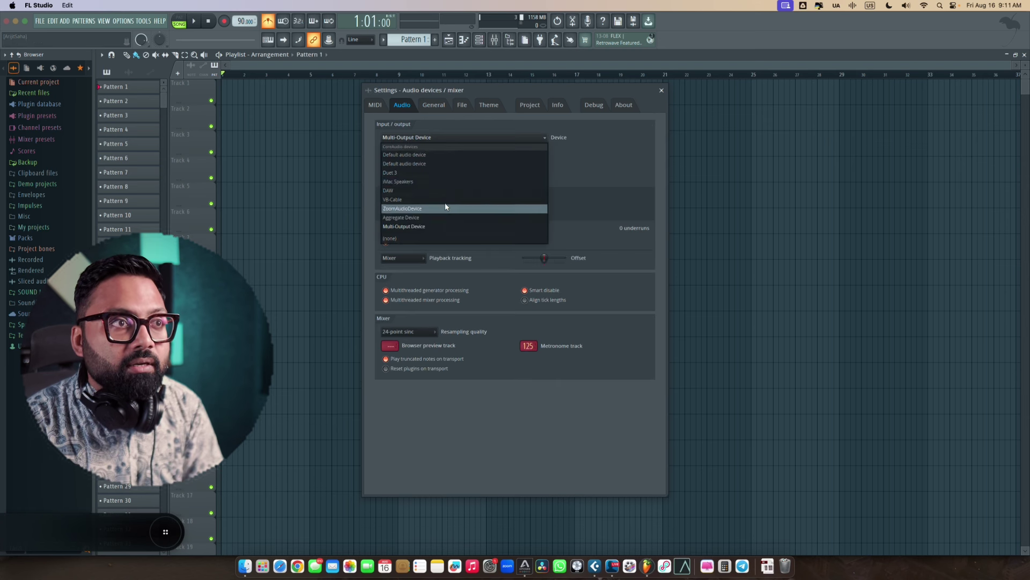
click(488, 173)
click(397, 151)
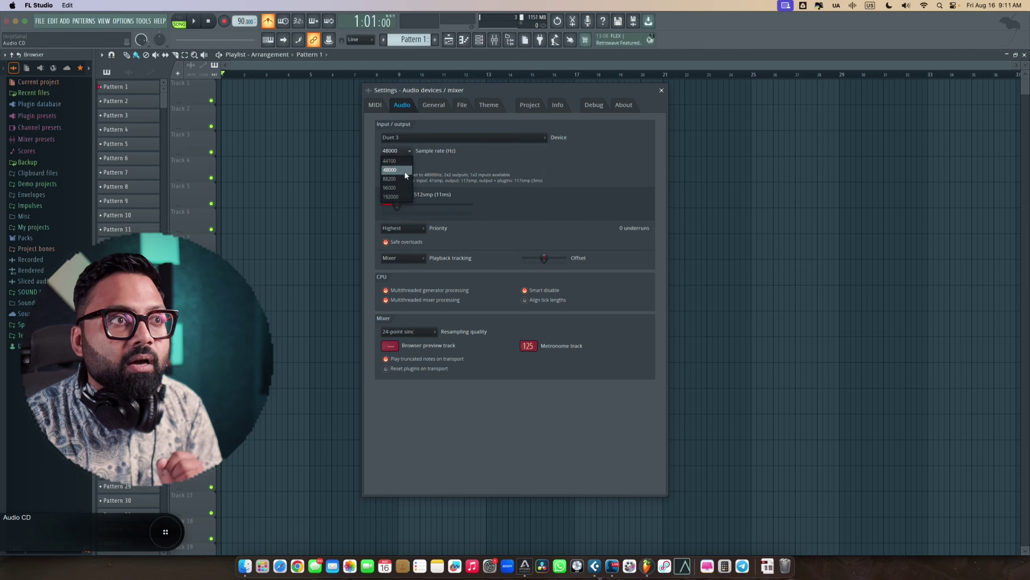
click(513, 170)
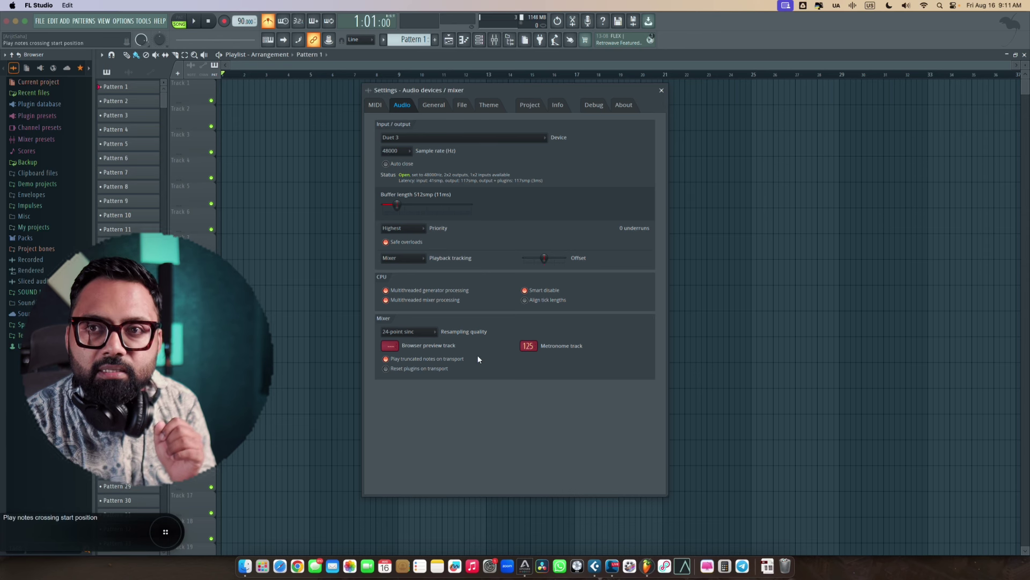
Step: Examine the advanced general settings and the Default template choices among the miscellaneous settings, including the Utility and Minimal templates
click(432, 106)
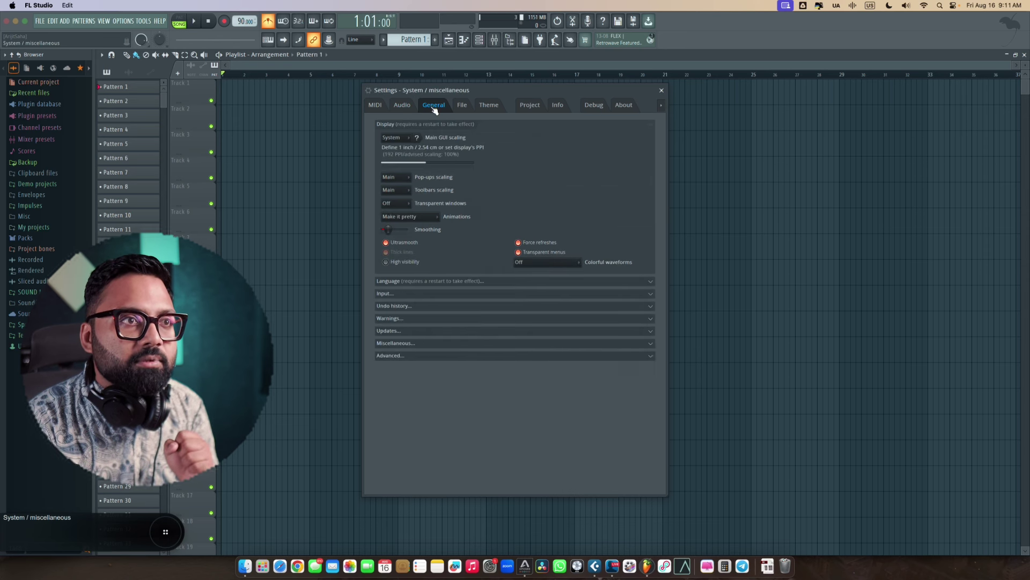
click(494, 357)
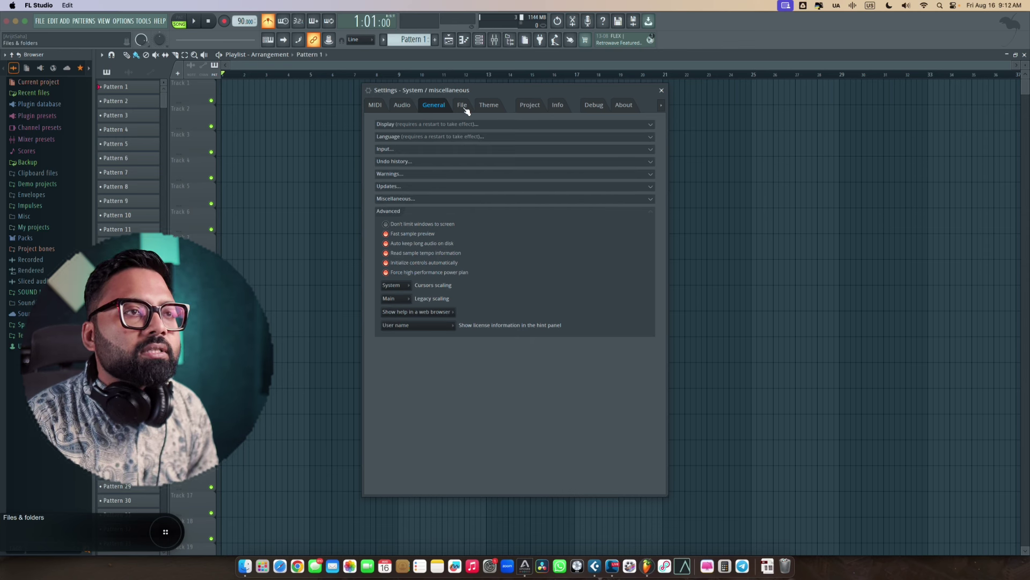
click(459, 198)
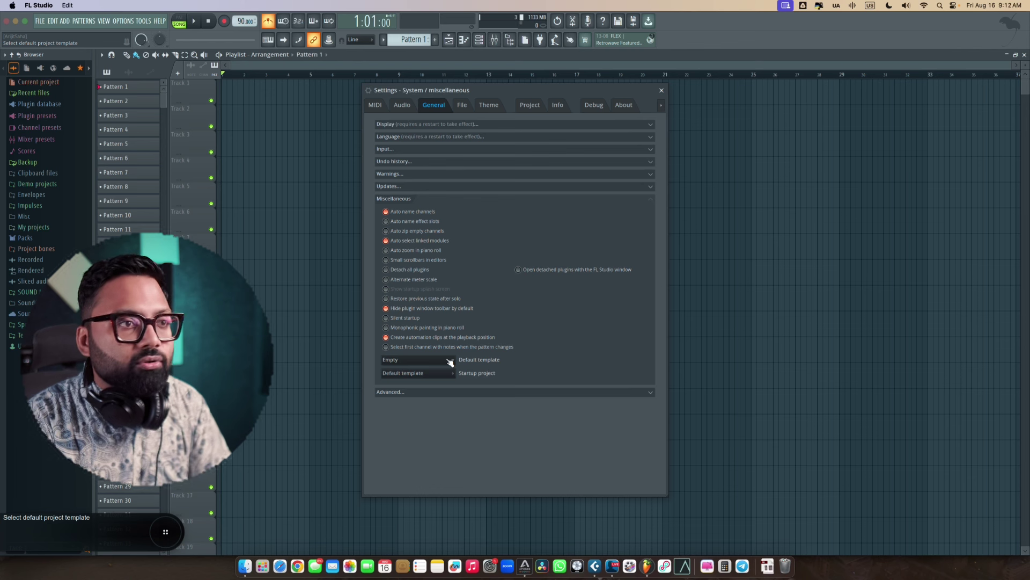
click(450, 361)
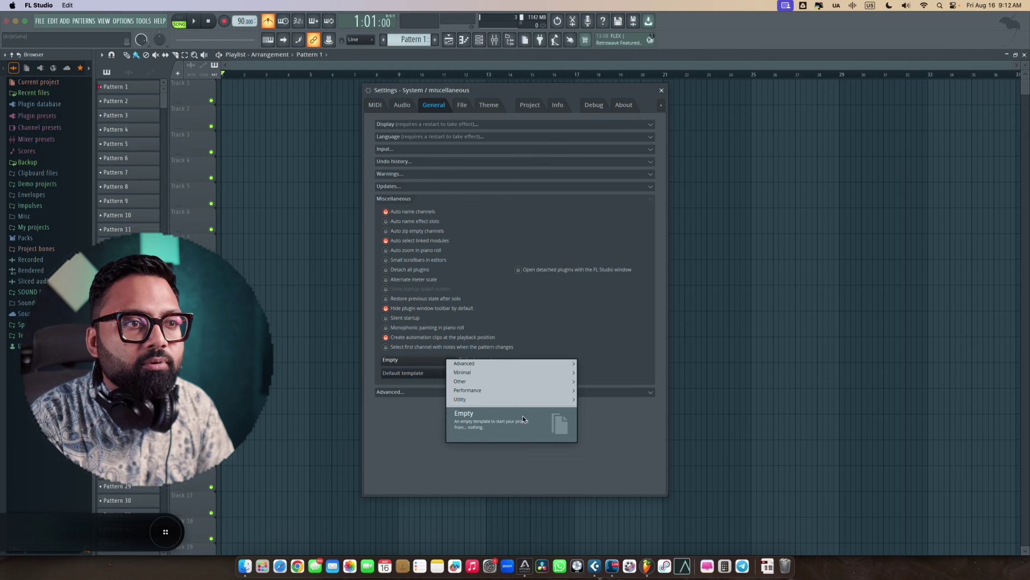
click(543, 324)
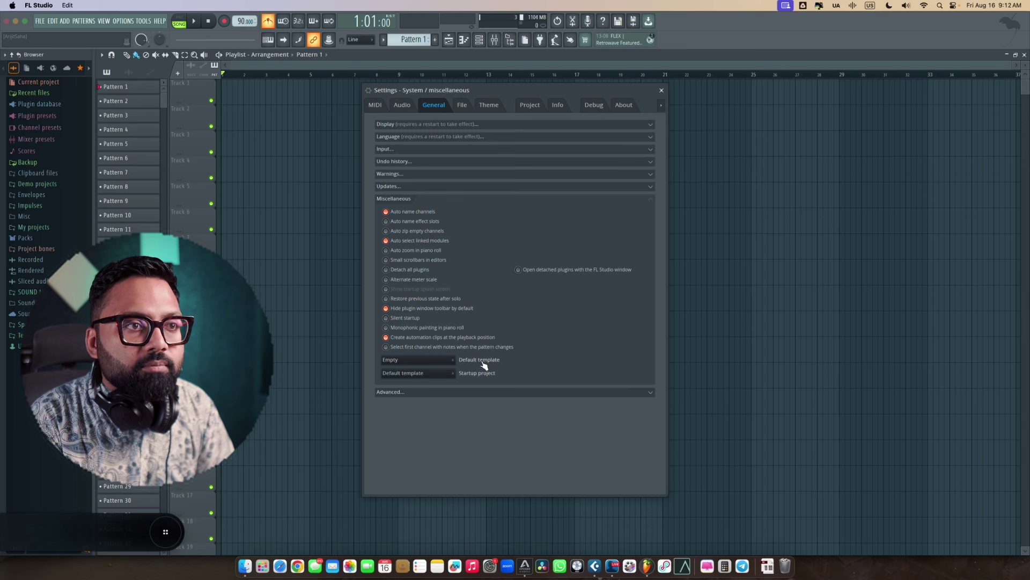
click(454, 360)
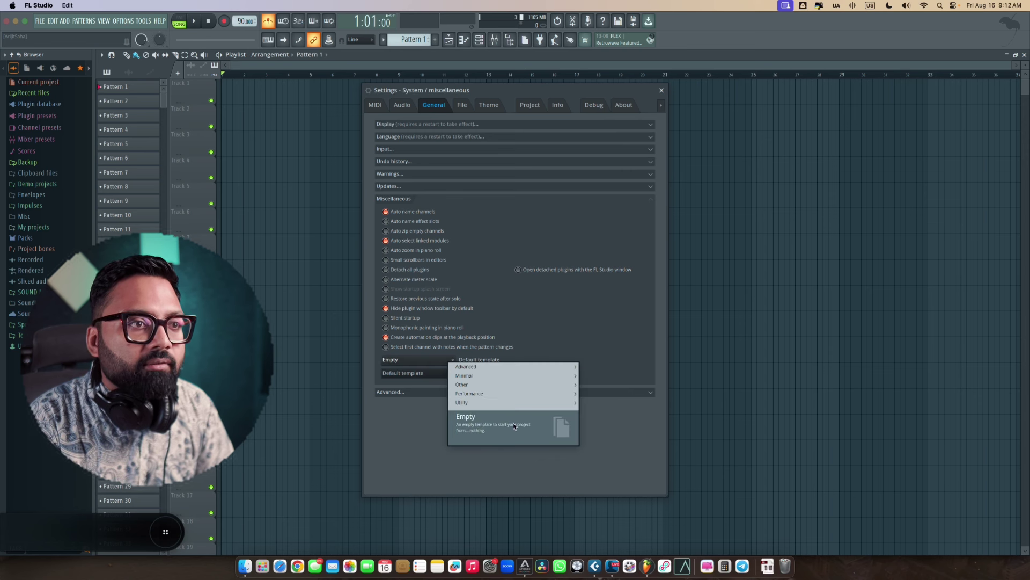
mouse_move(507, 408)
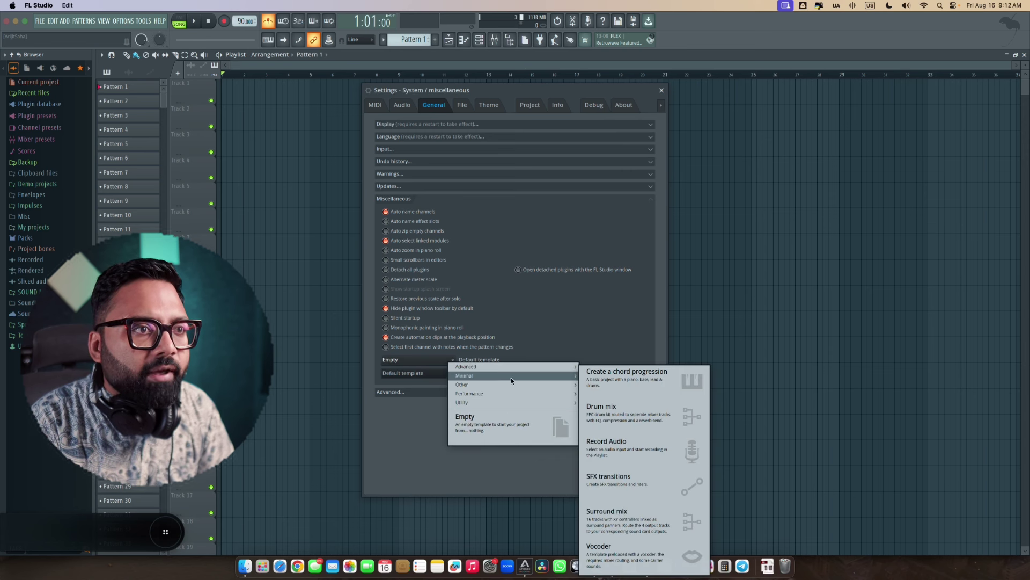
mouse_move(478, 375)
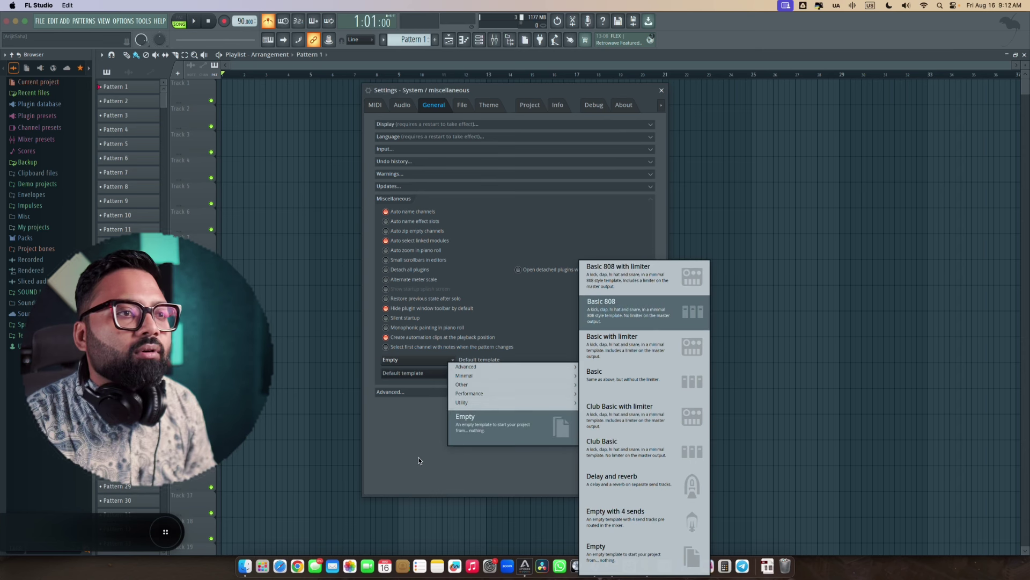
click(398, 459)
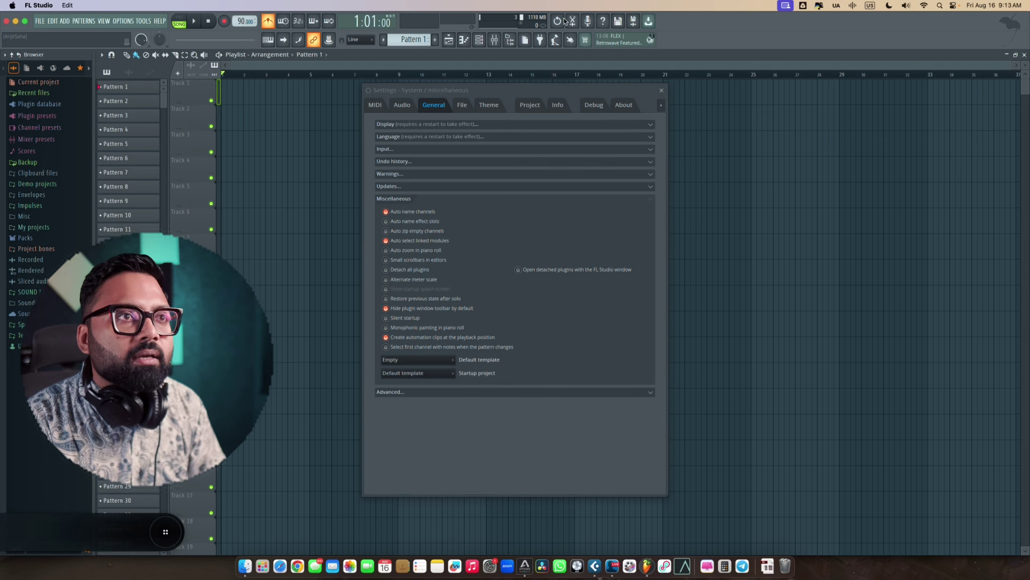
Step: Show the mixer and review the startup project options and the Advanced and Minimal default templates in the settings
key(F9)
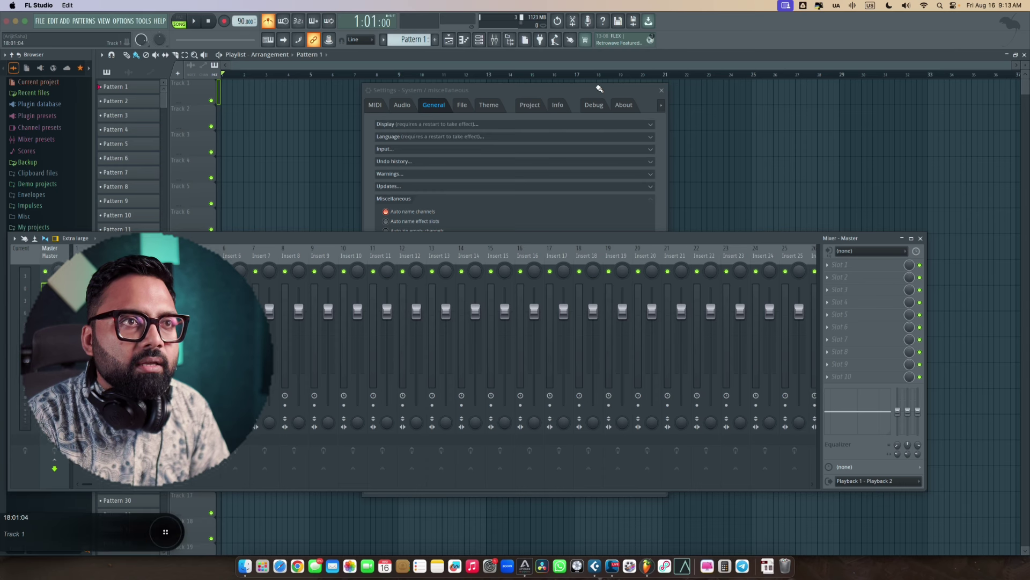
click(549, 186)
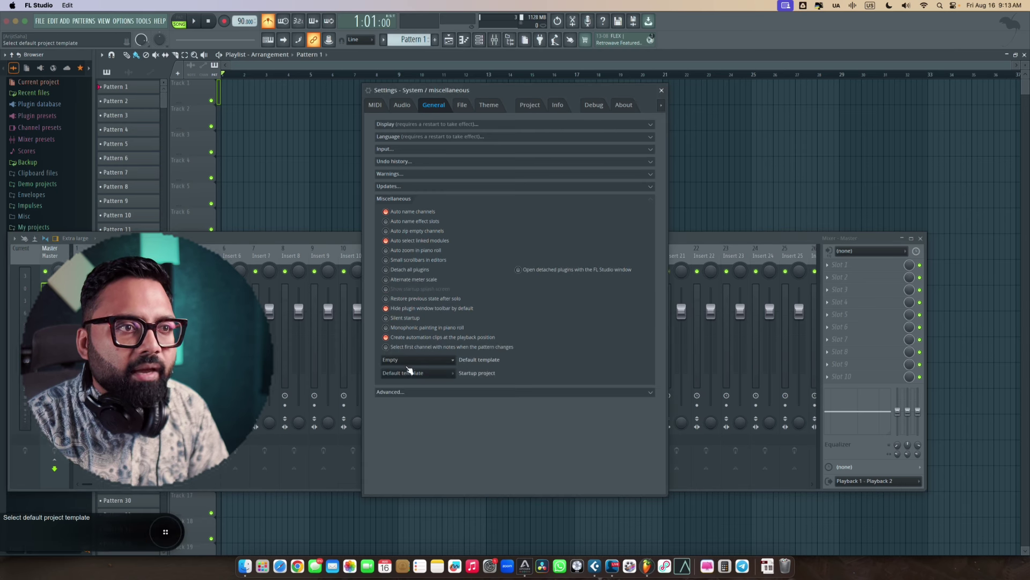
click(440, 380)
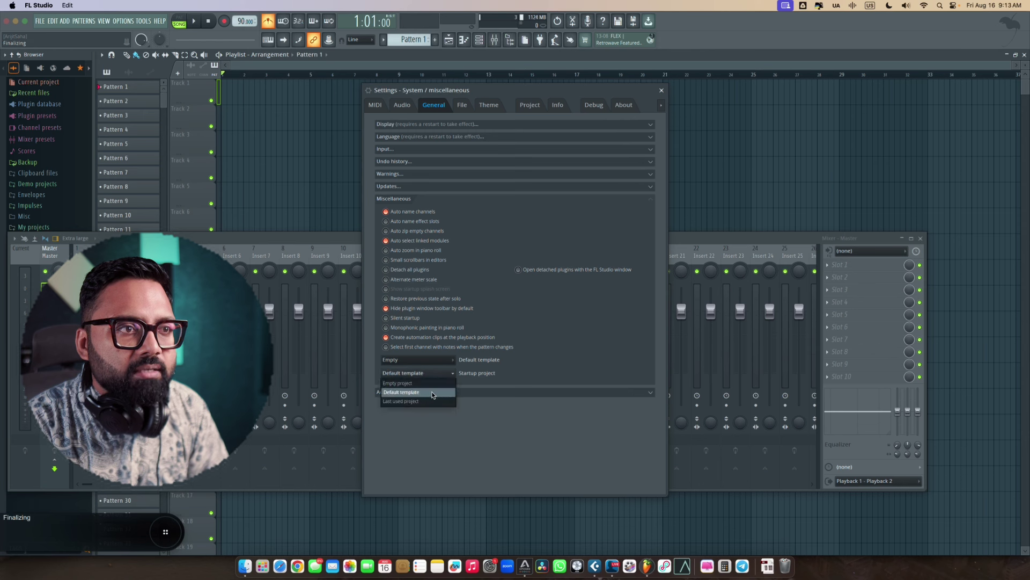
click(547, 363)
click(429, 361)
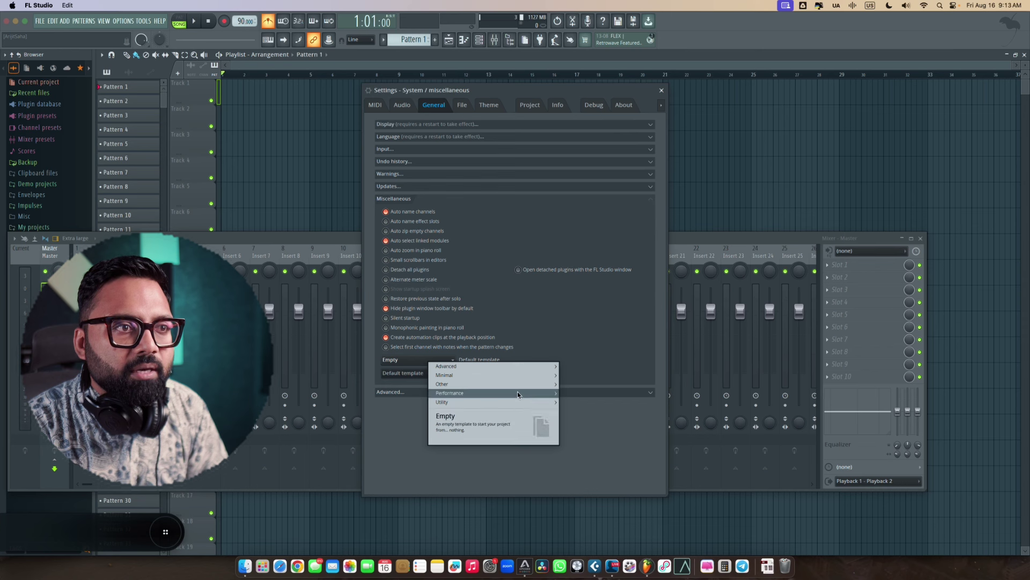
mouse_move(520, 364)
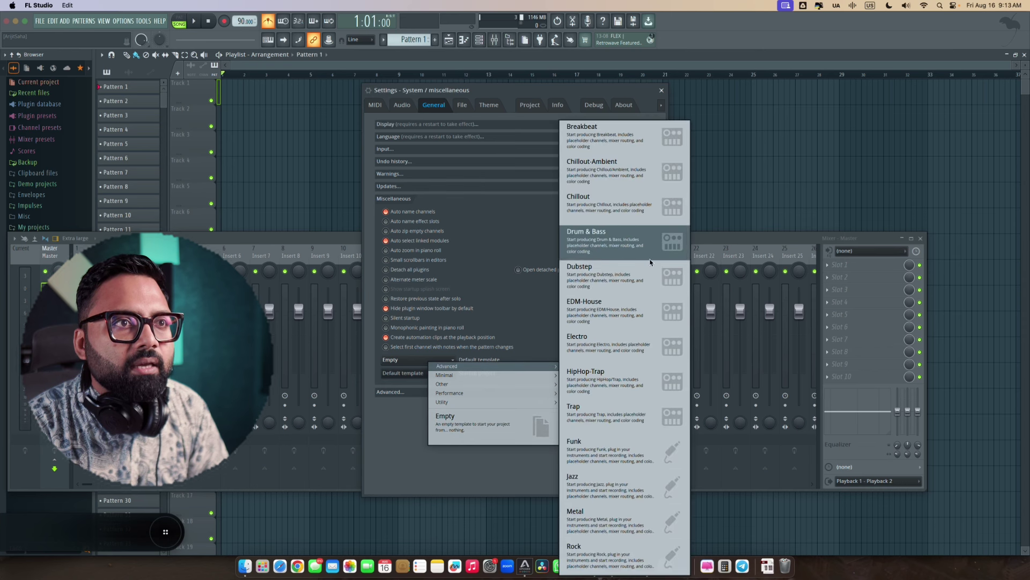
mouse_move(540, 396)
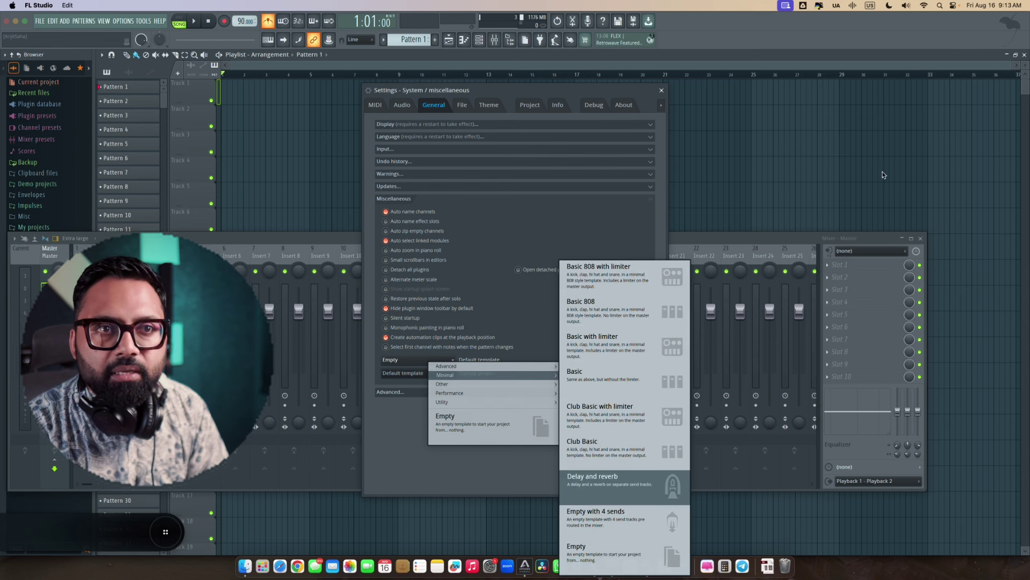
click(769, 242)
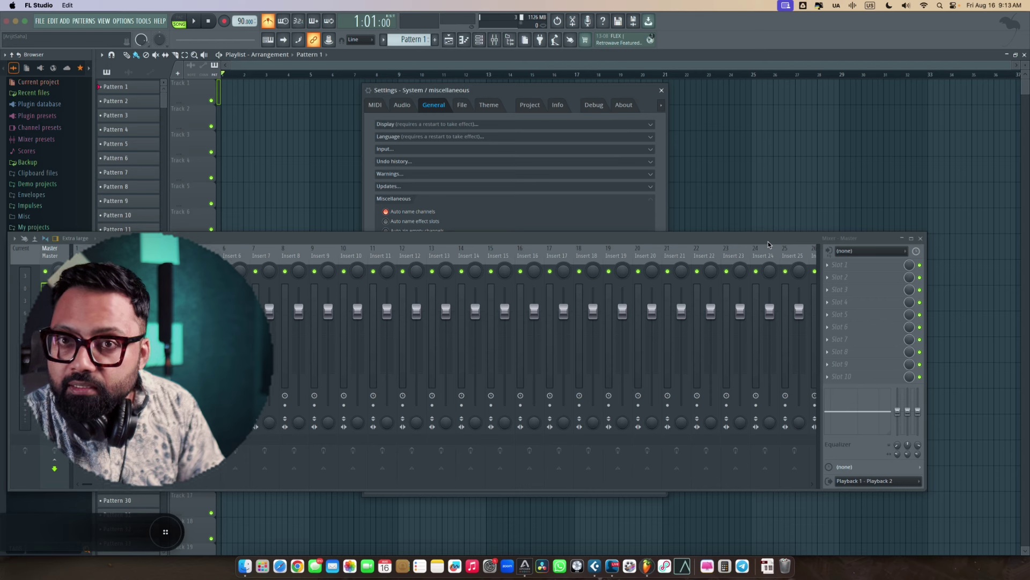
Step: Switch to Cubase and add one mono audio track with MIC 1 (Mono) as input and Stereo Out as output
key(super+Tab)
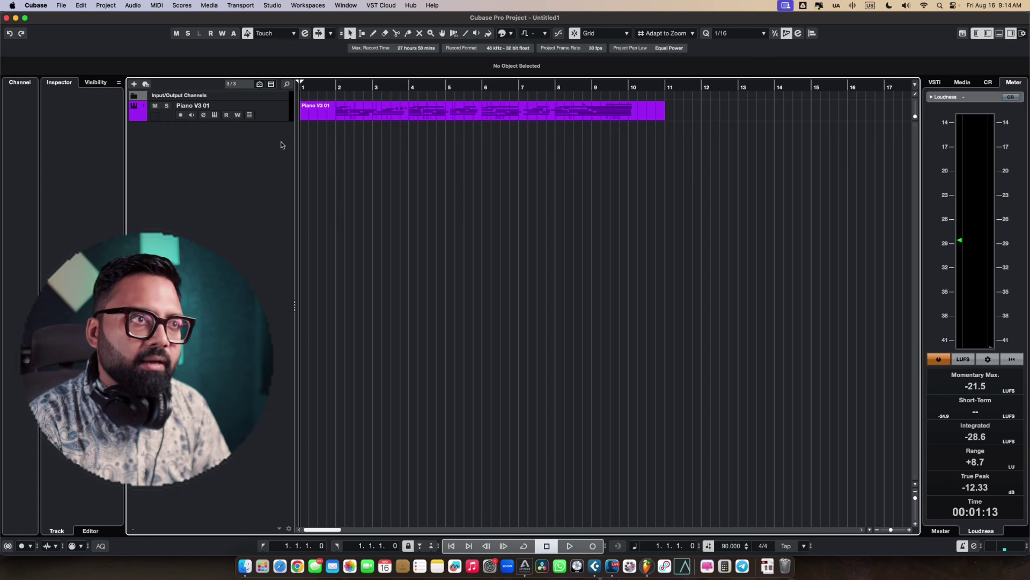
right_click(261, 163)
click(279, 175)
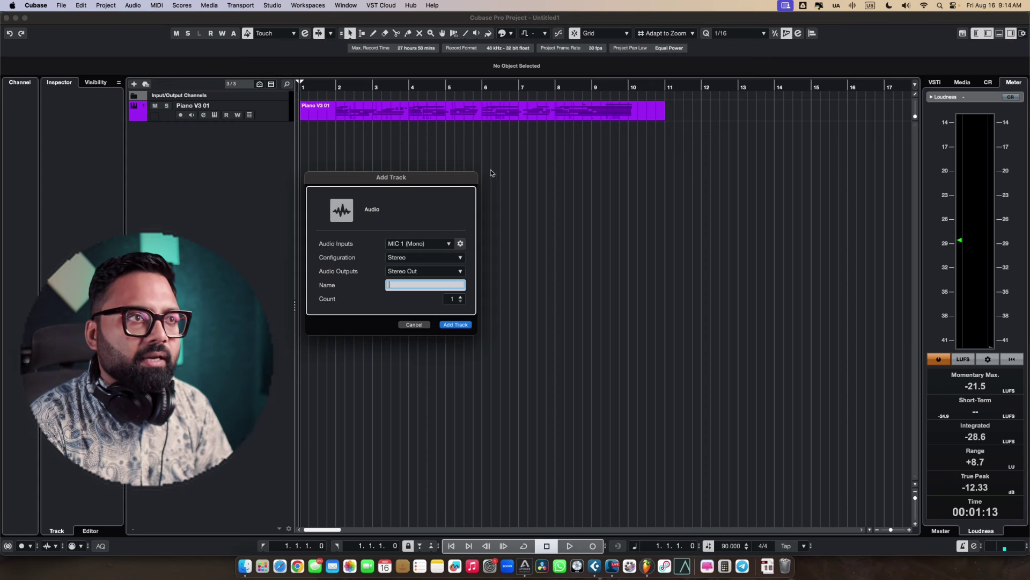
click(451, 256)
click(417, 294)
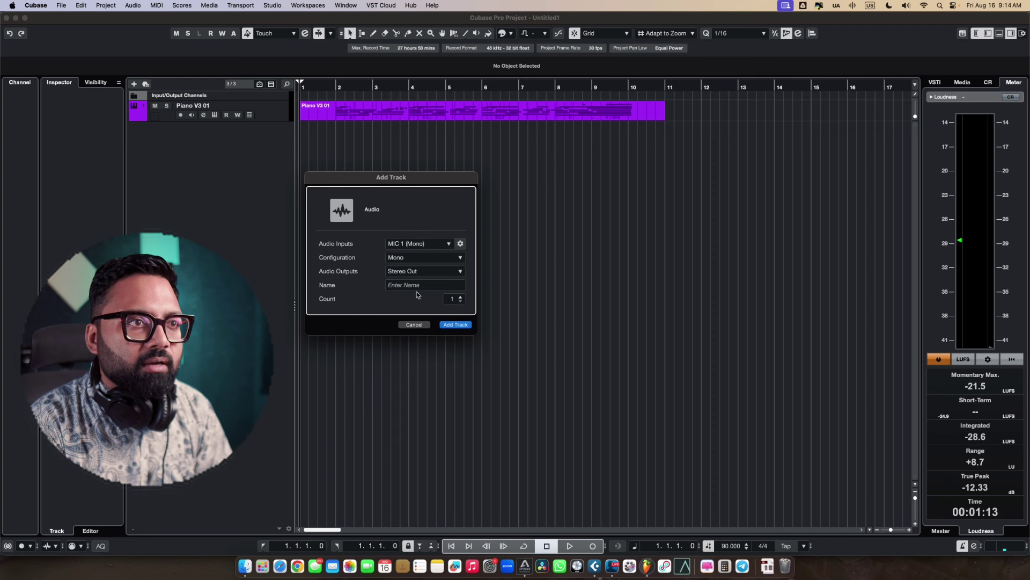
click(450, 325)
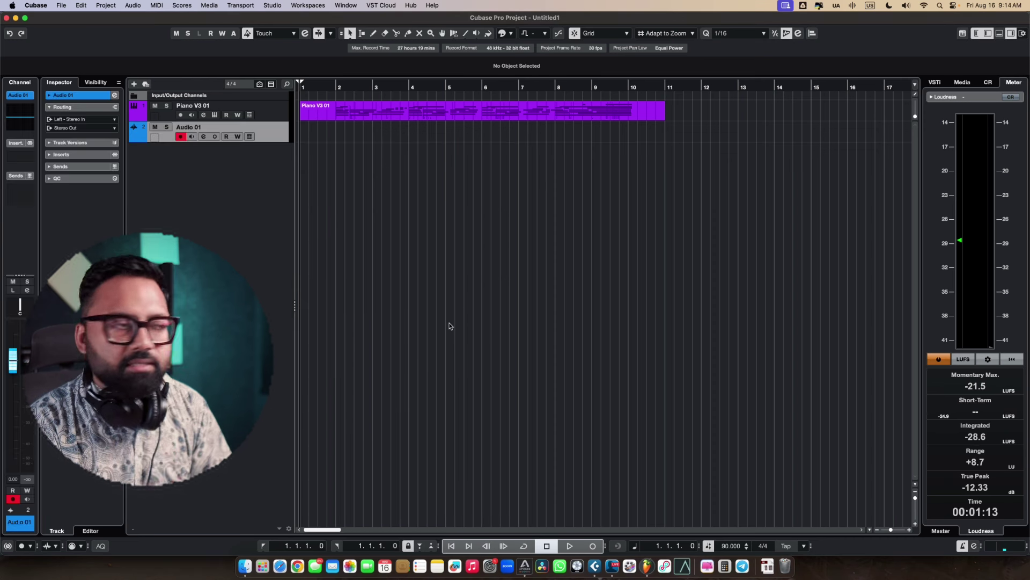
Step: Insert Auto-Tune Pro on the new Audio 01 track and set the project root key to G
click(20, 157)
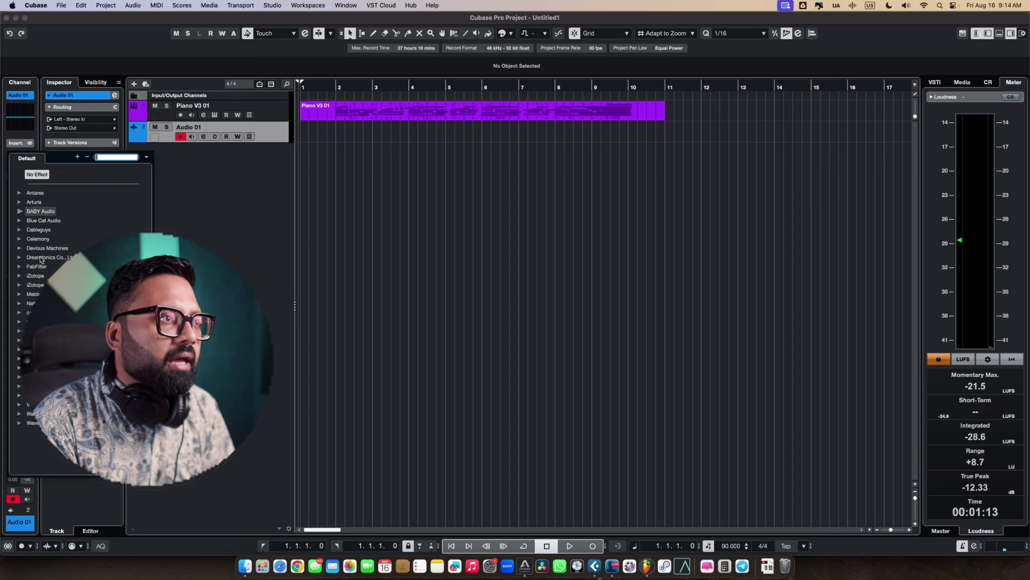
click(22, 192)
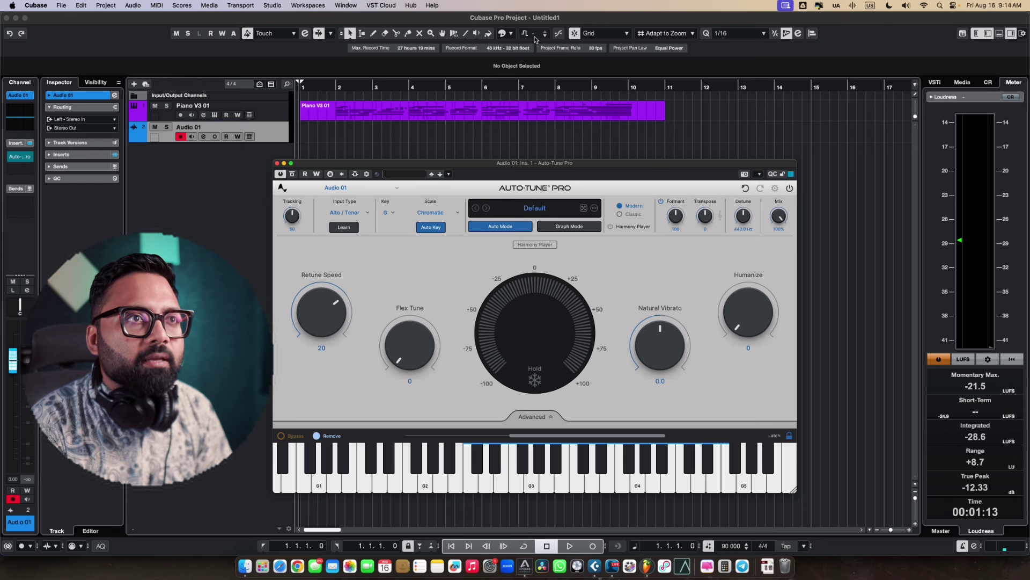
click(534, 34)
click(532, 114)
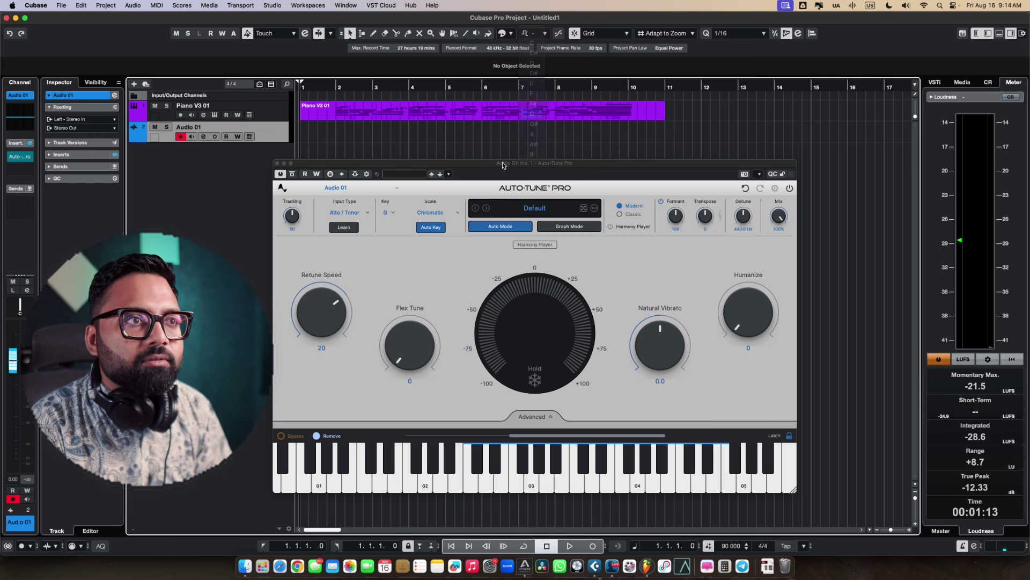
Step: Set the scale of Auto-Tune Pro on the Audio 01 track to Major
click(426, 288)
click(452, 212)
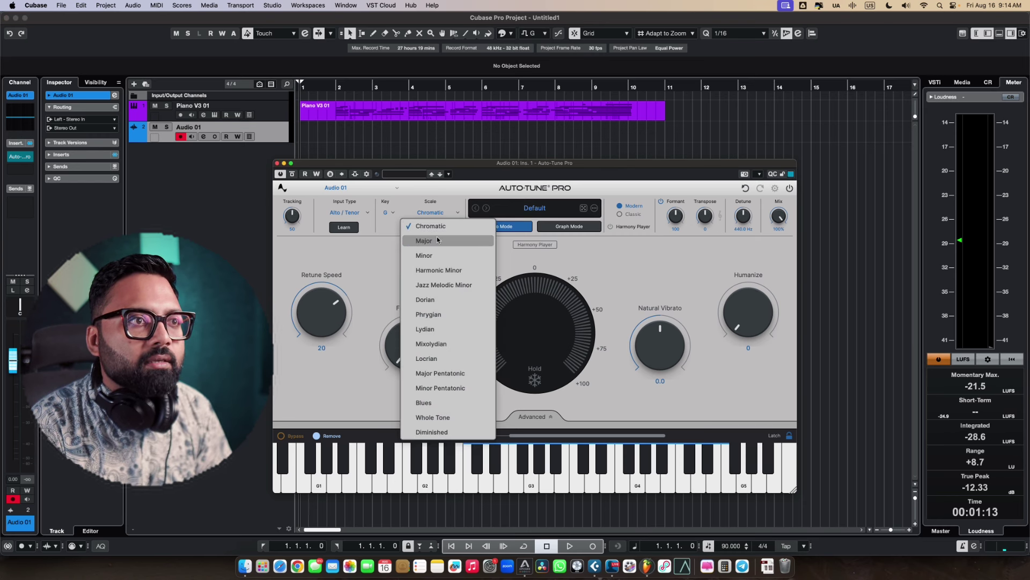
click(432, 240)
click(441, 213)
click(436, 244)
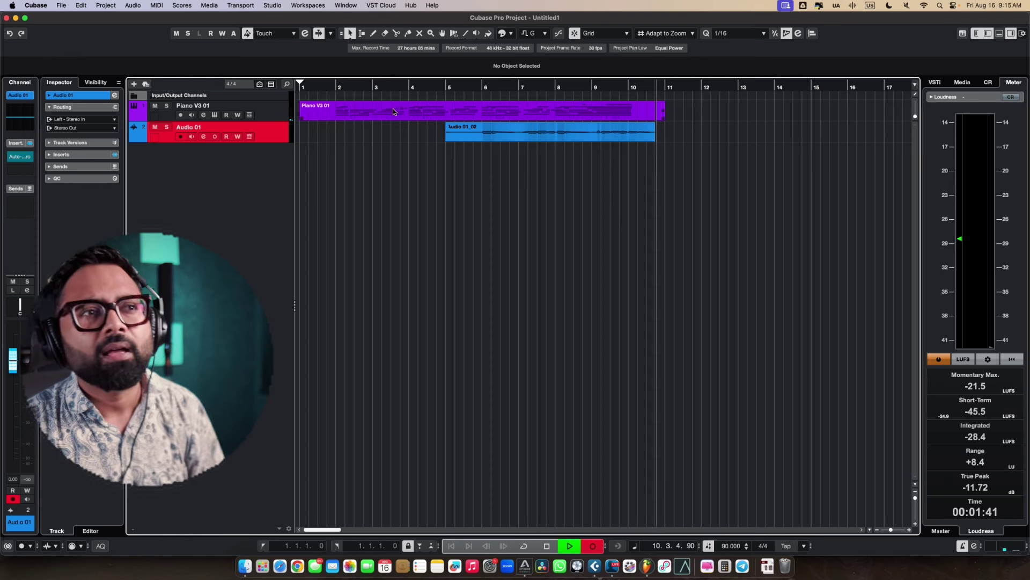
Step: Stop recording on the Audio 01 track and play back the recorded take from bar 6
key(space)
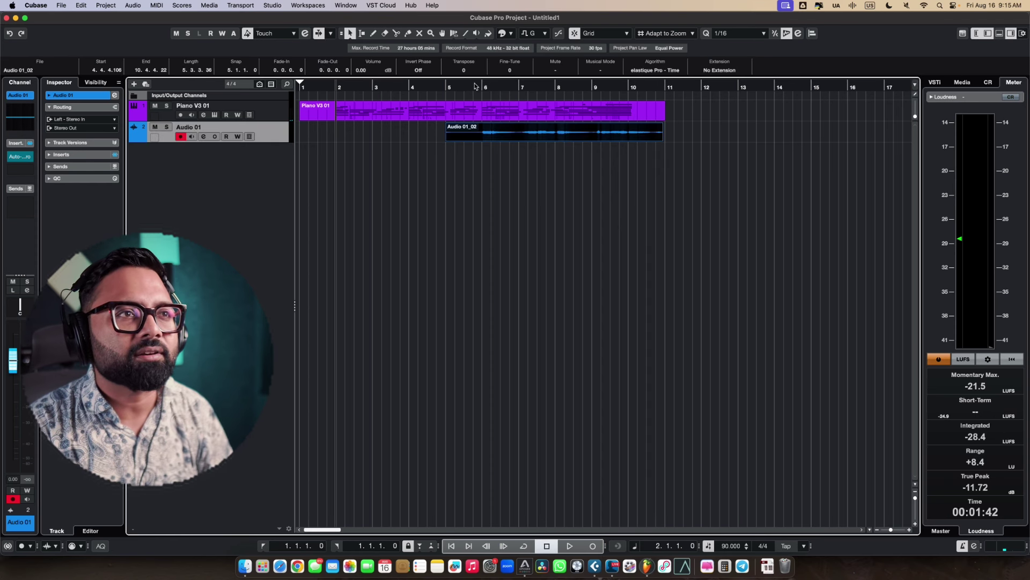
click(478, 85)
key(space)
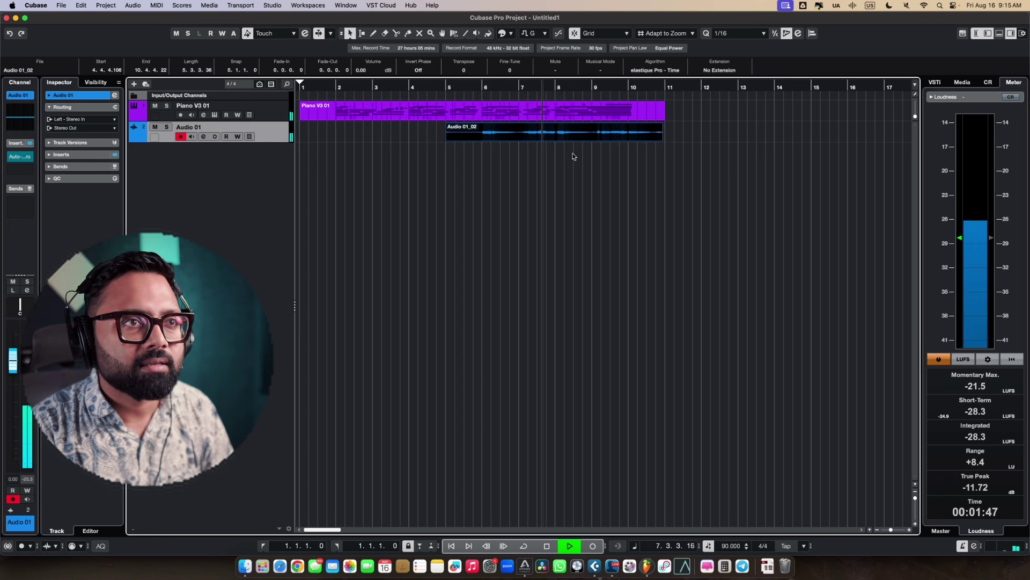
key(space)
Step: Cut the Audio 01 take down to the part before bar 7 and move that part to the start of bar 1
alt+click(518, 137)
drag(491, 131, 343, 131)
click(559, 133)
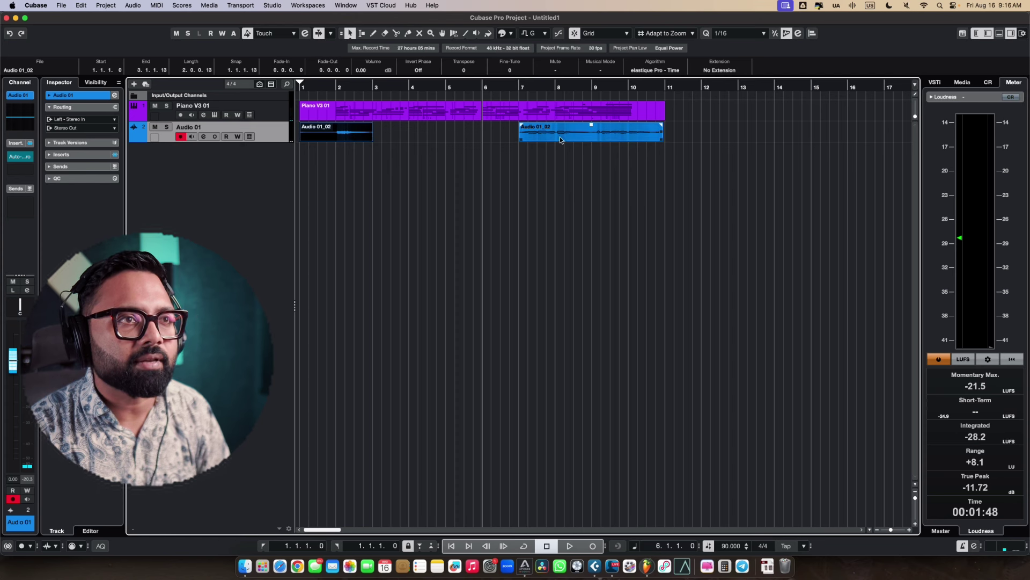
key(Delete)
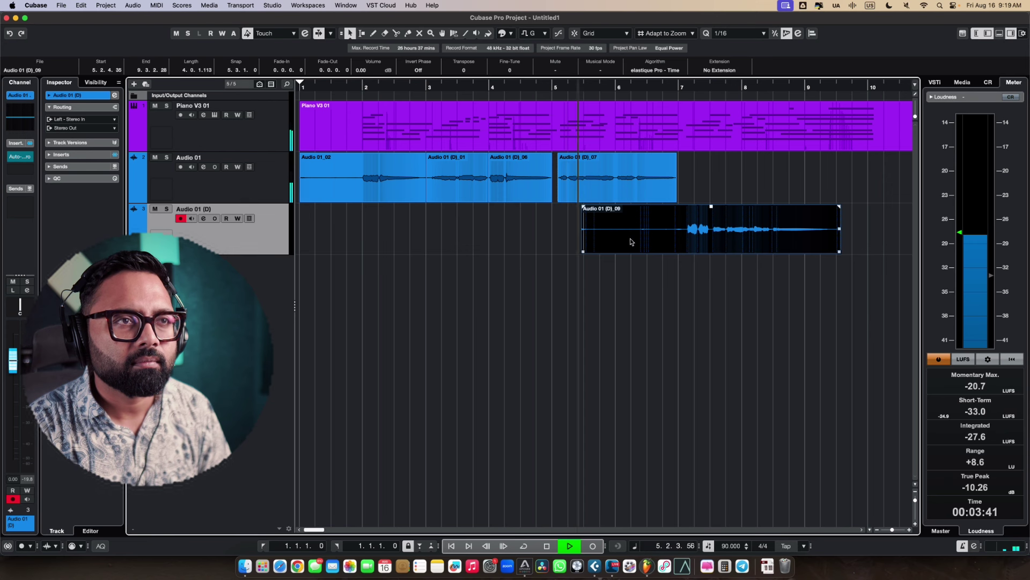
Step: Trim the start of the recorded clip on the Audio 01 (D) track to about 7.1.2, where the sound begins
drag(583, 256, 685, 265)
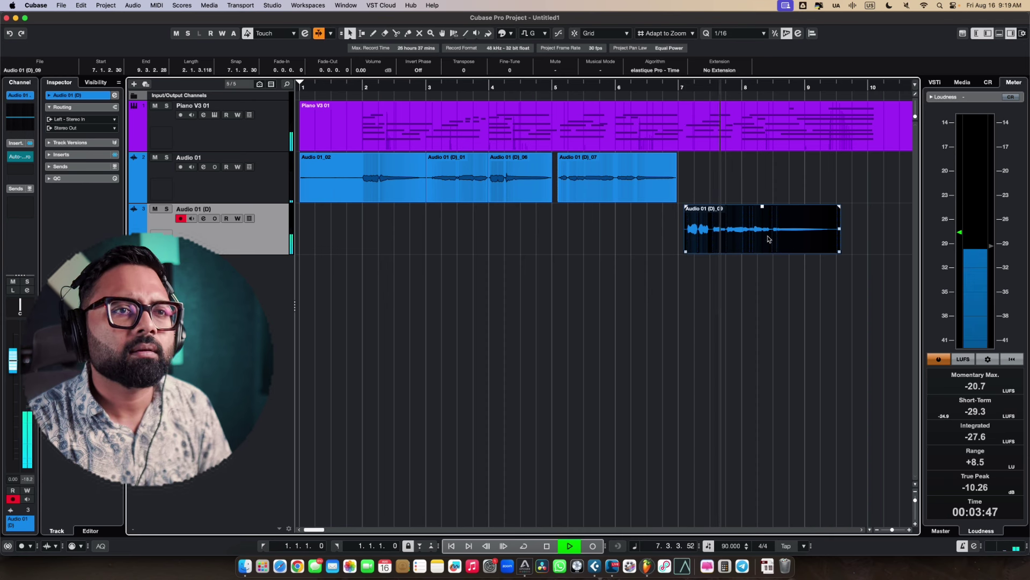
Step: Move the trimmed clip from the Audio 01 (D) track up to the Audio 01 track at the same position and stop playback
drag(767, 238, 772, 199)
key(space)
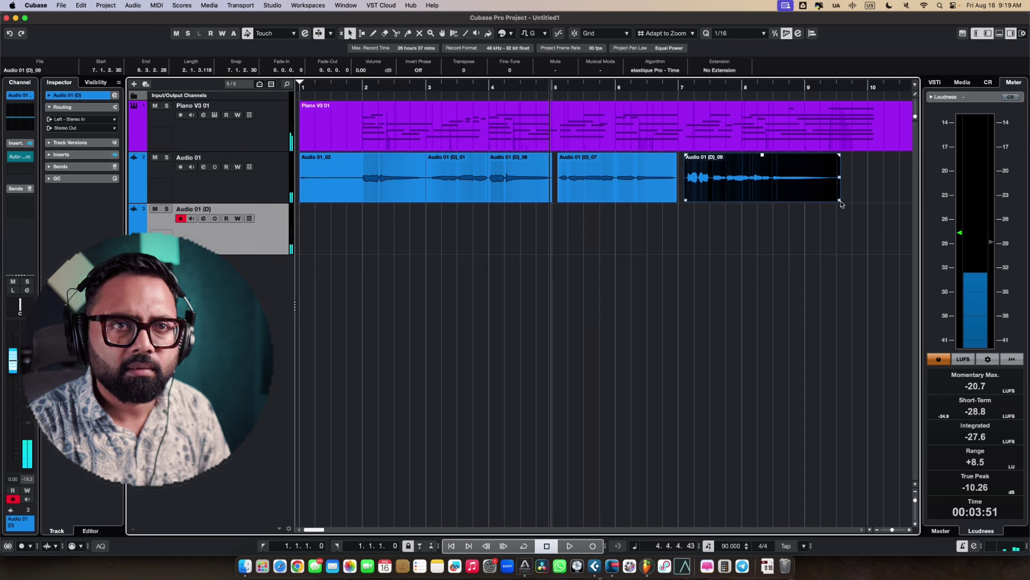
click(837, 185)
key(g)
key(g)
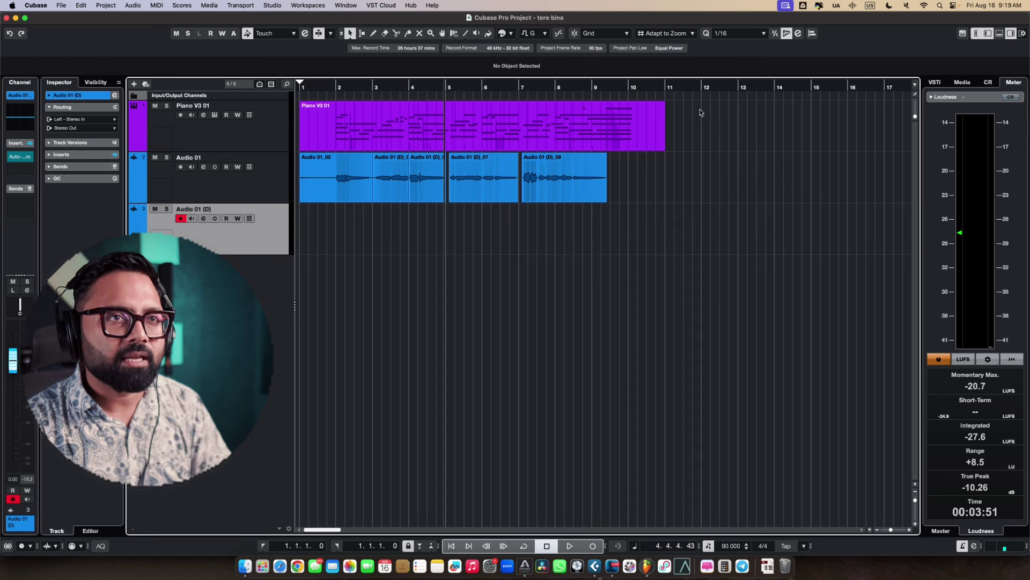
Step: Trim the start of the Audio 01_02 clip to about 1.4.3, just before bar 2
click(314, 149)
click(303, 201)
drag(302, 200, 332, 207)
Step: Set the left and right locators to the full range of the Piano V3 01 part, bars 1 to 11
click(368, 128)
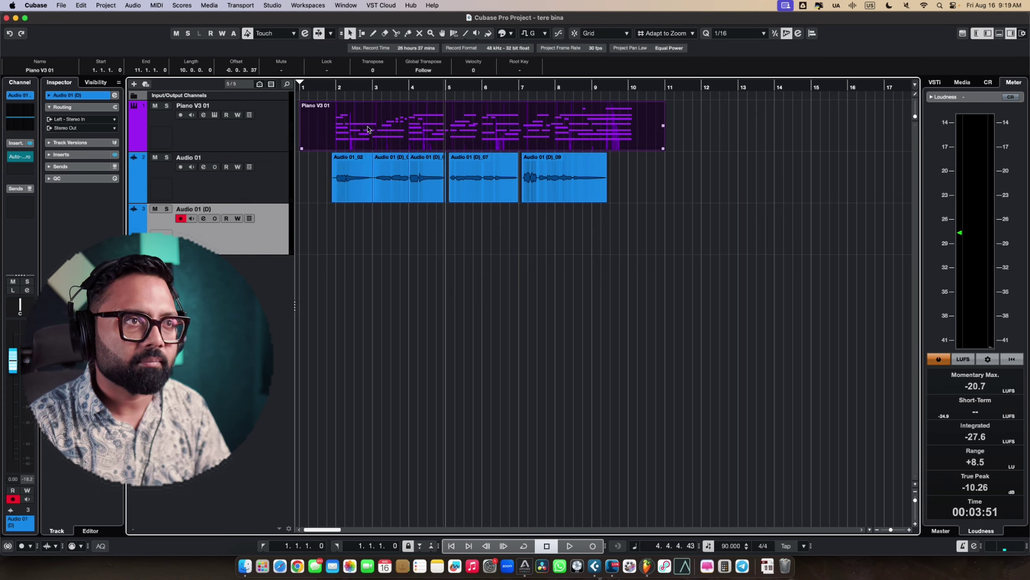
key(p)
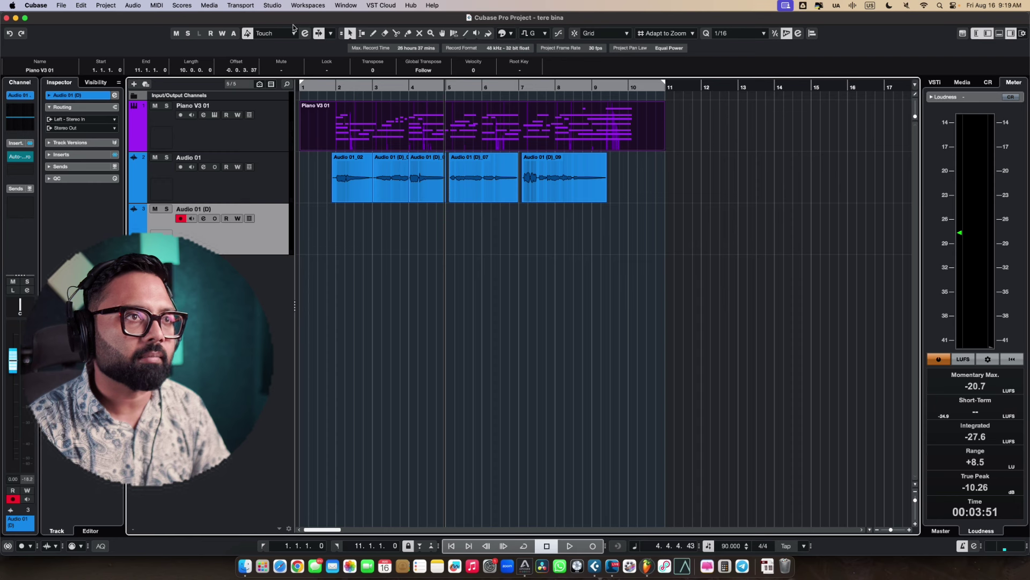
click(157, 123)
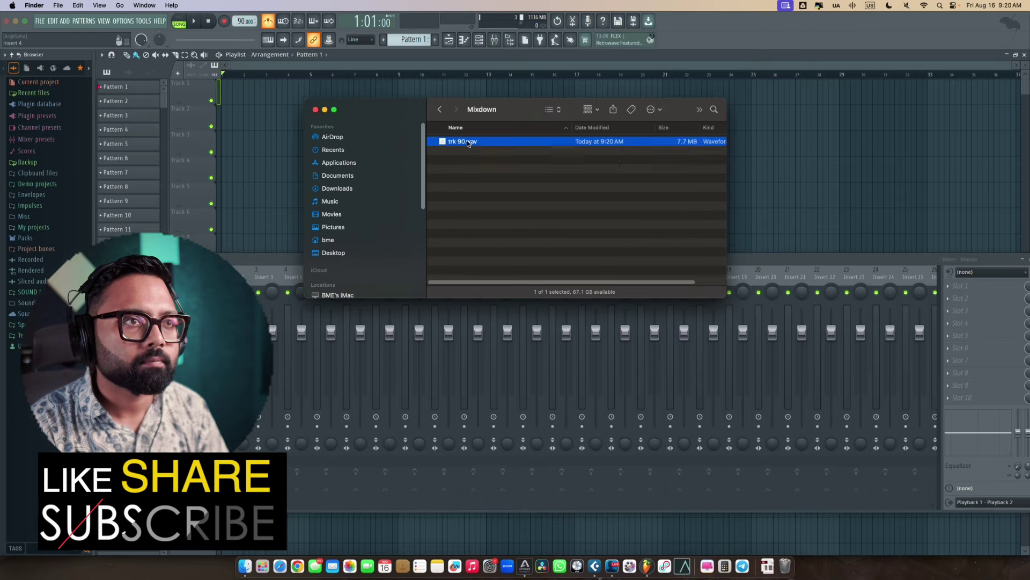
Step: Place trk 90.wav from the Mixdown folder on Track 1 of the FL Studio playlist, starting at bar 3
drag(463, 141, 274, 120)
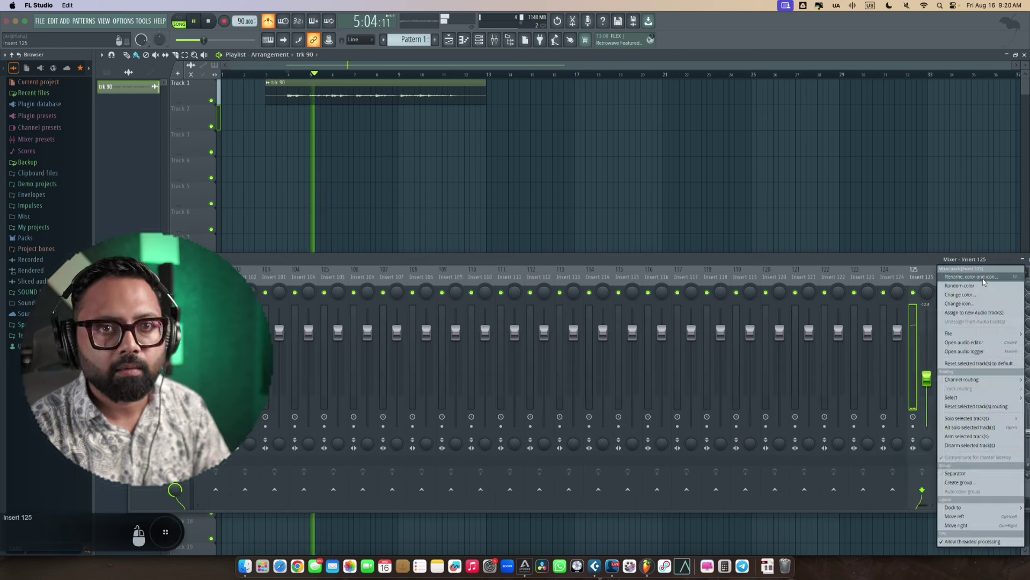
Step: Set mixer Insert 1 to record only the external input from Analog IN 1, with external input monitoring off
click(876, 293)
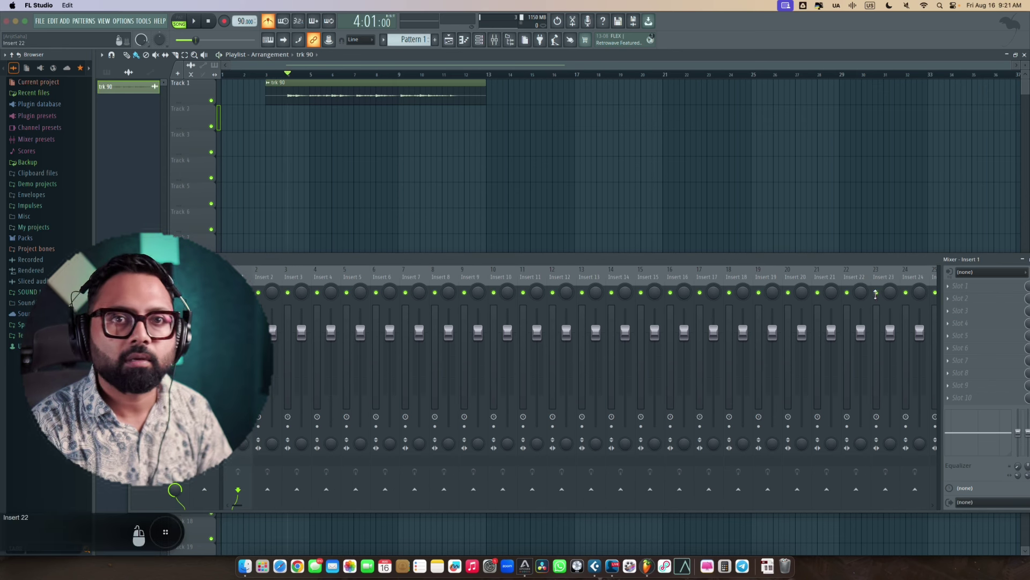
click(952, 273)
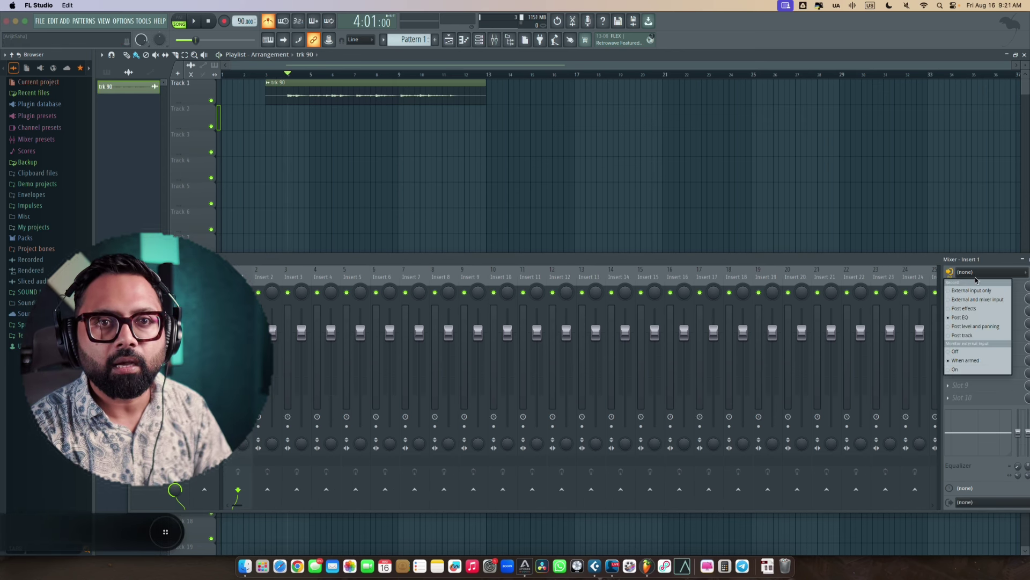
click(968, 280)
click(949, 272)
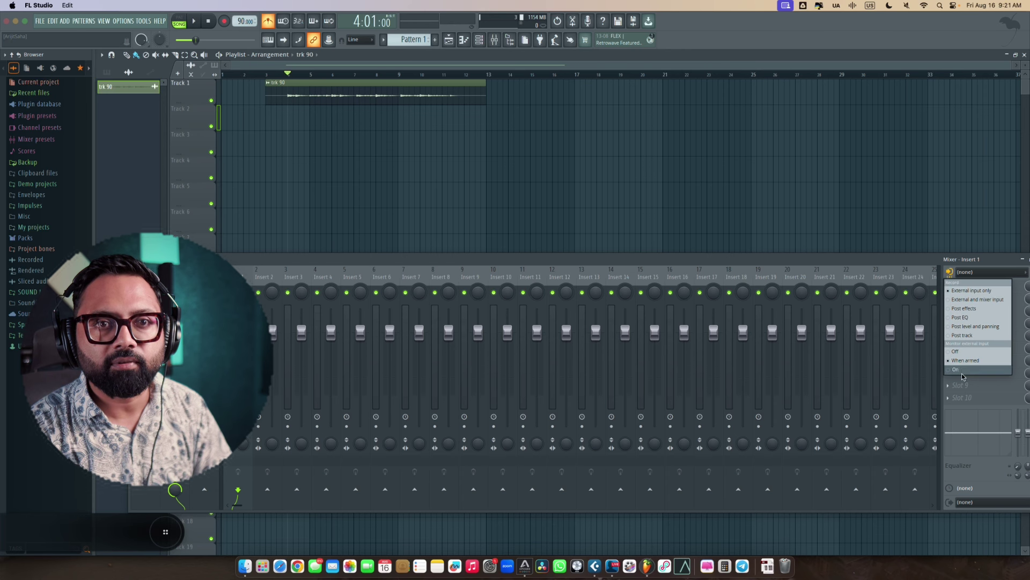
click(968, 352)
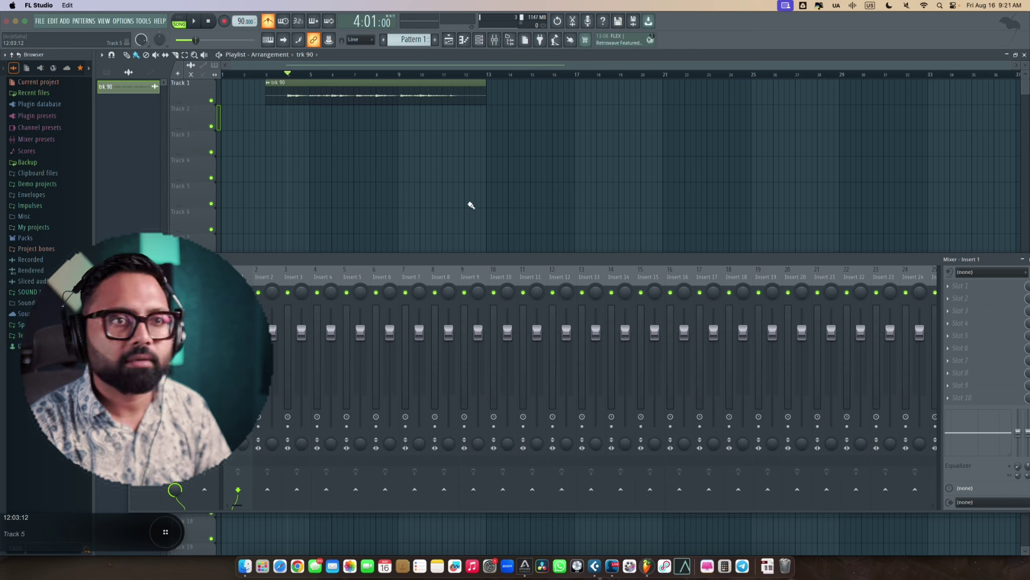
click(986, 271)
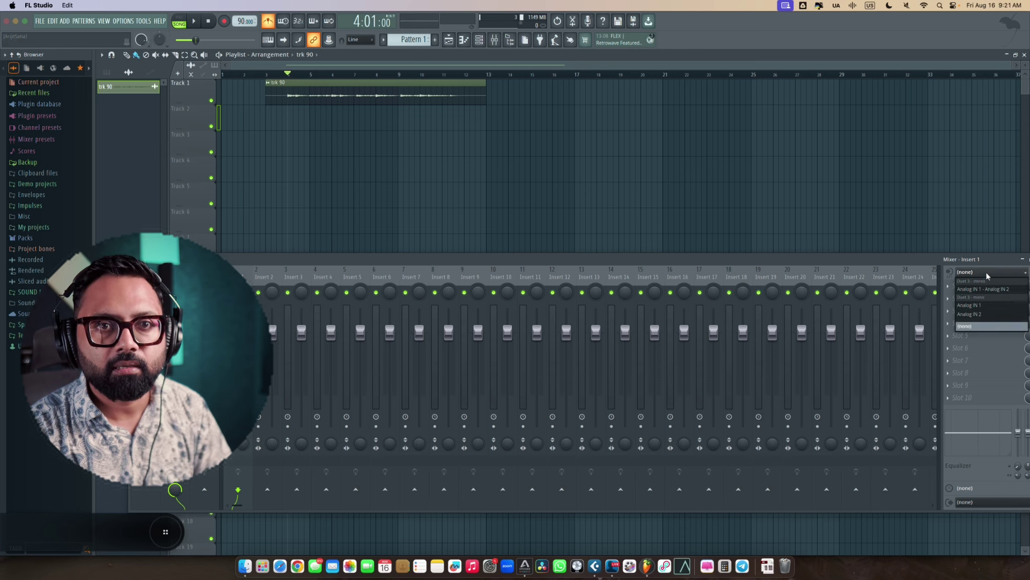
click(982, 311)
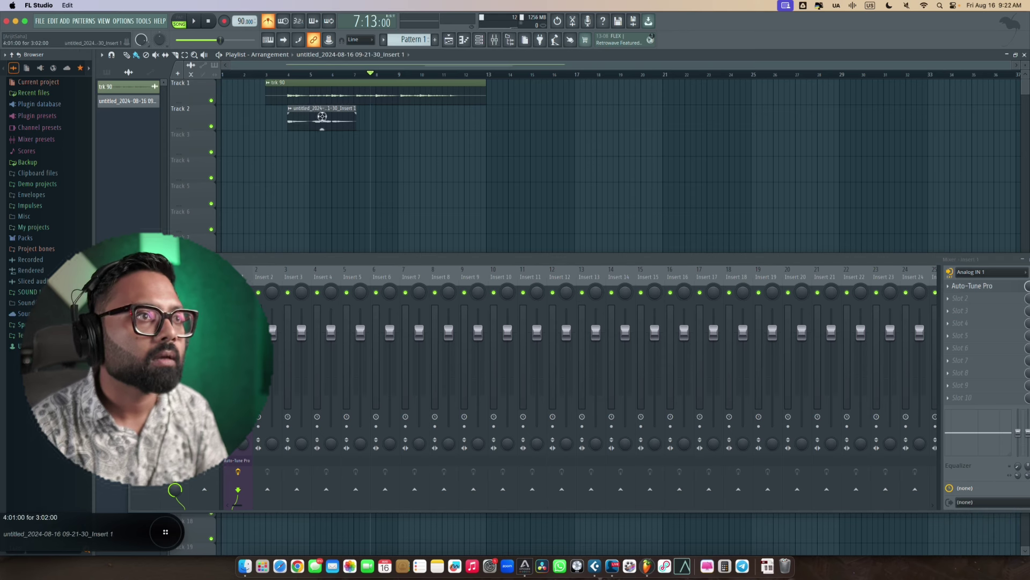
Step: Play back the recorded vocal takes on Track 2 from 3:13:00 in the playlist
click(284, 78)
key(space)
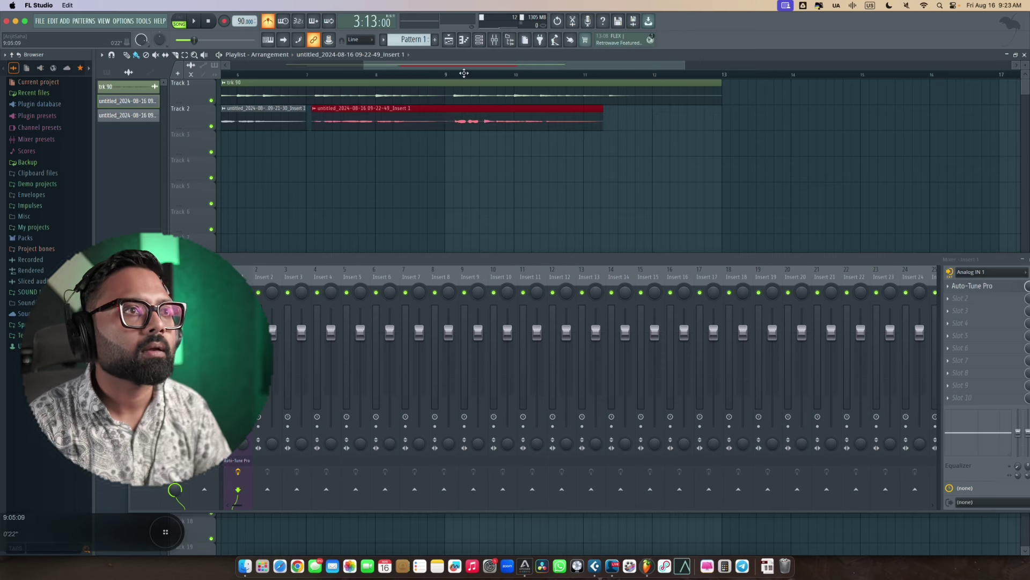
scroll(465, 73, down, 4)
key(space)
Step: Set the audio device to Multi-Output Device in the audio settings and play back the arrangement
click(123, 21)
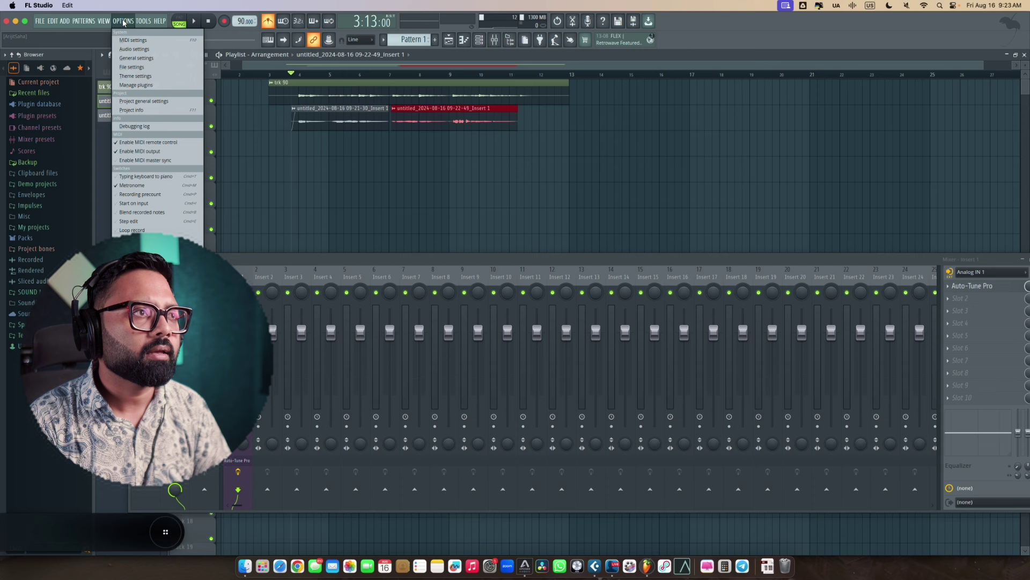
click(155, 49)
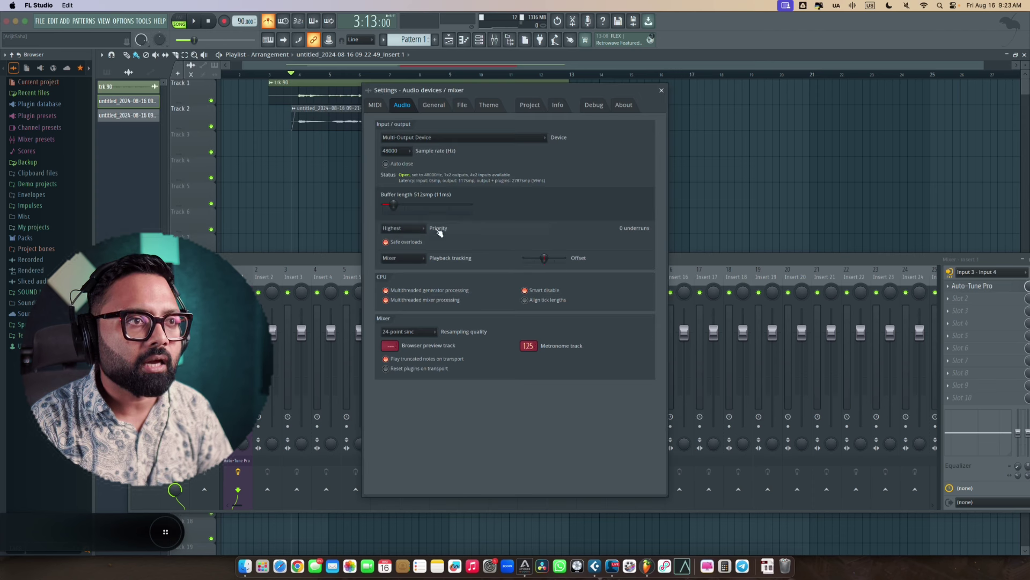
click(662, 91)
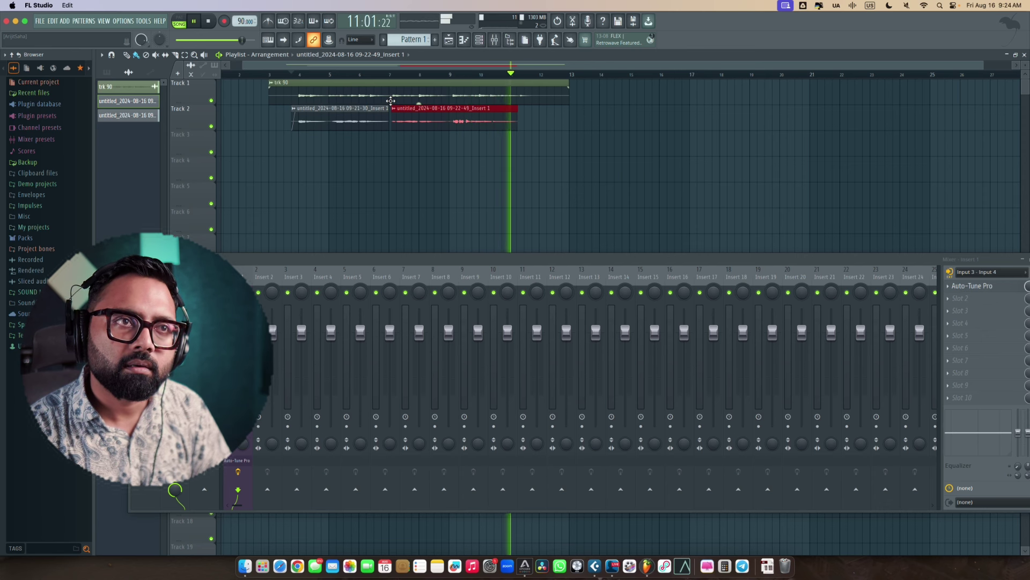
key(space)
Step: Switch to Cubase, remove the solo from the Piano V3 01 track and play the arrangement from just before bar 2
key(super+Tab)
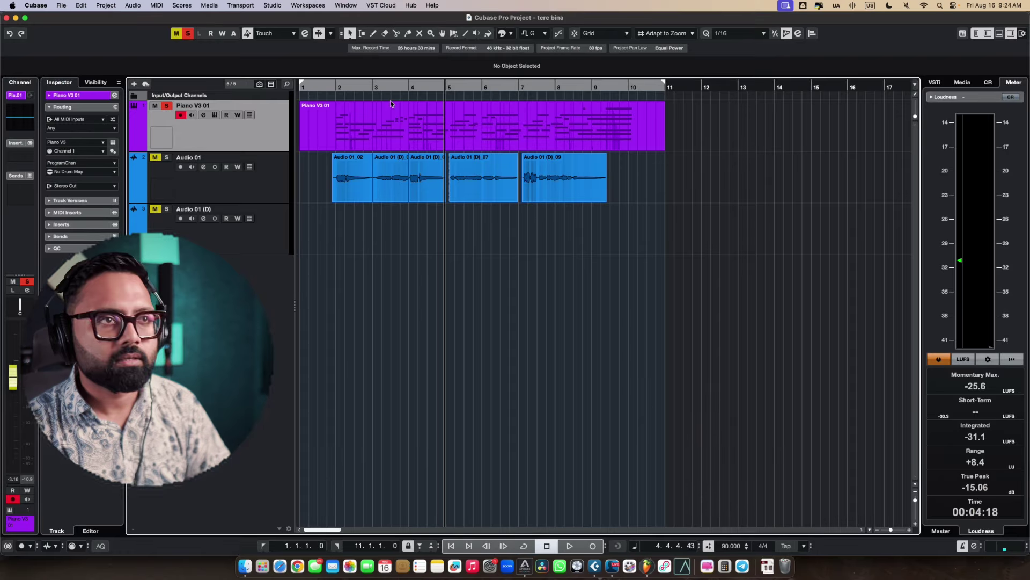
click(325, 88)
key(s)
key(space)
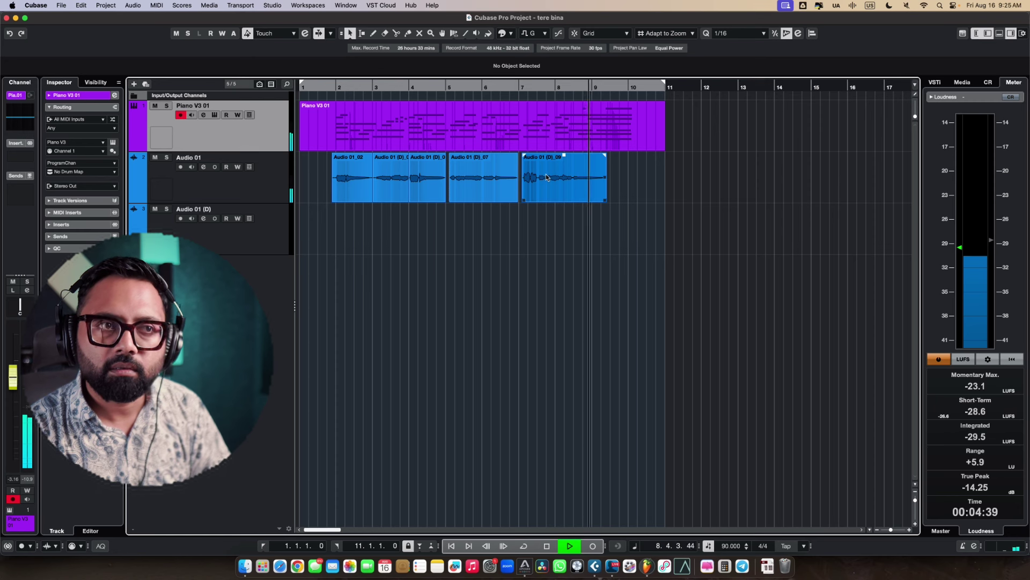
key(space)
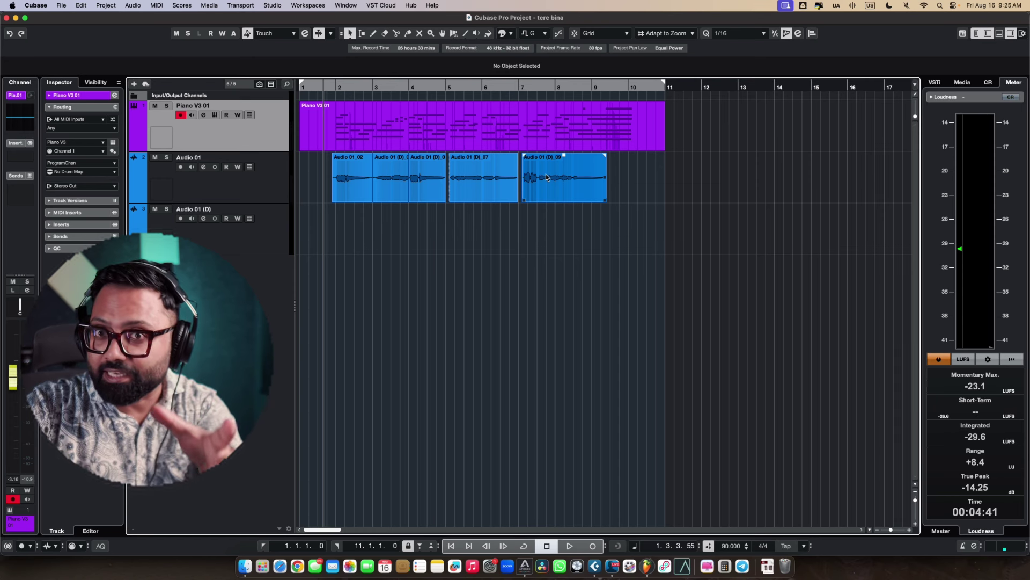
Step: Select all vocal clips on the Audio 01 track and mute the piano track in Cubase and Track 1 in FL Studio
drag(640, 173, 275, 226)
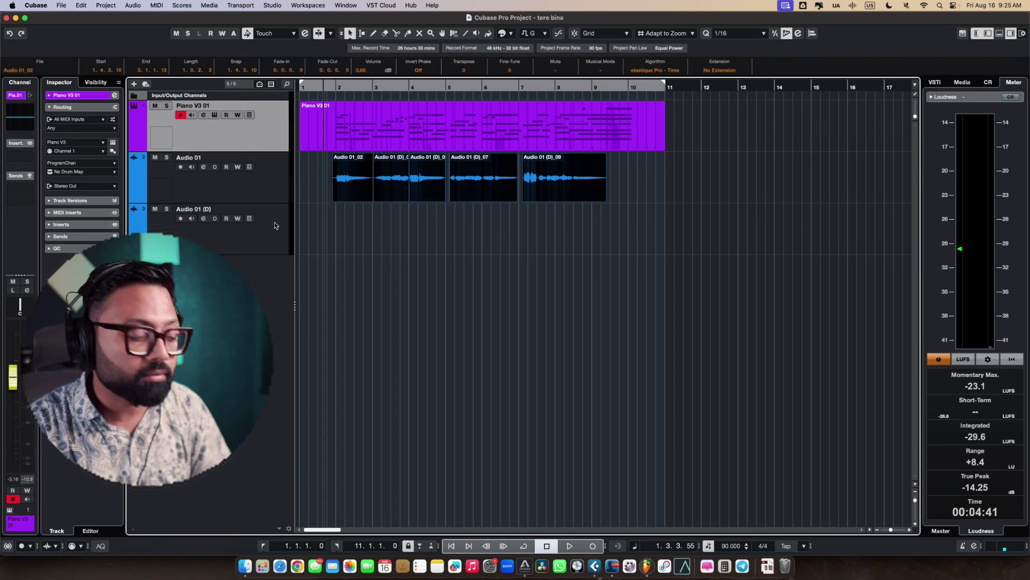
key(super+Tab)
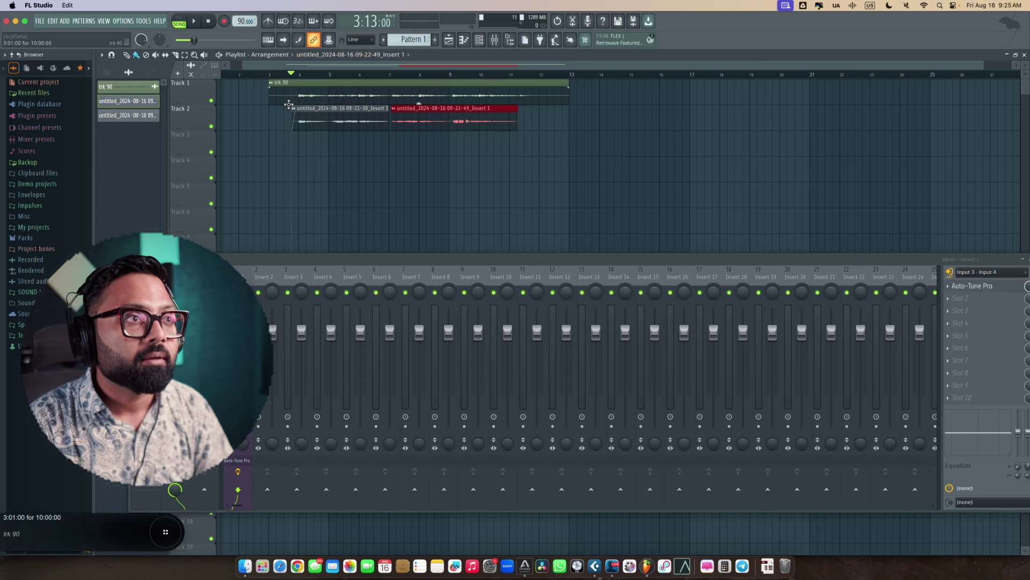
click(211, 101)
Step: Switch to Cubase and listen to the Audio 01 vocals alone from just before bar 2, replaying them from bar 7
key(super+Tab)
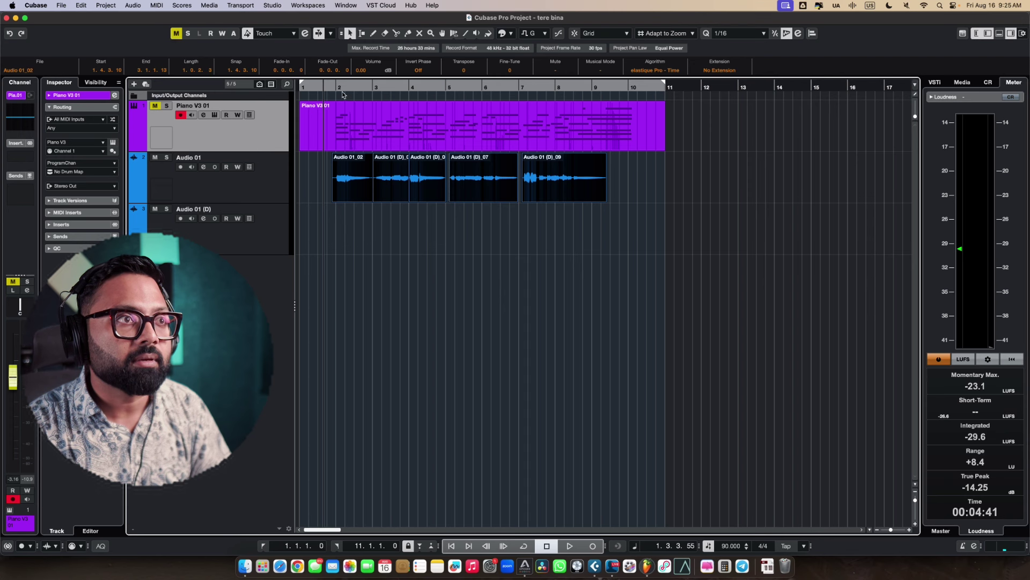
click(327, 87)
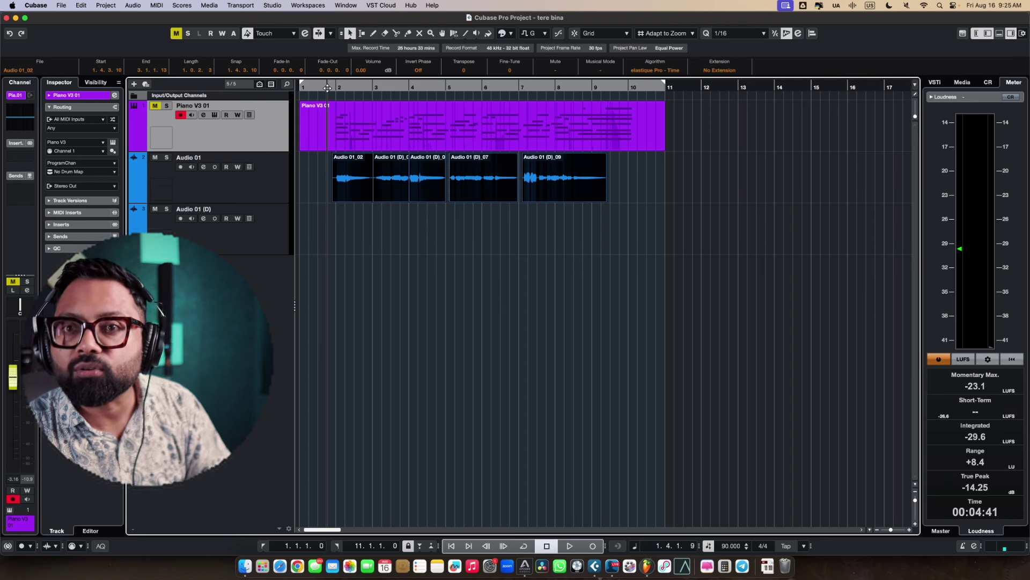
key(space)
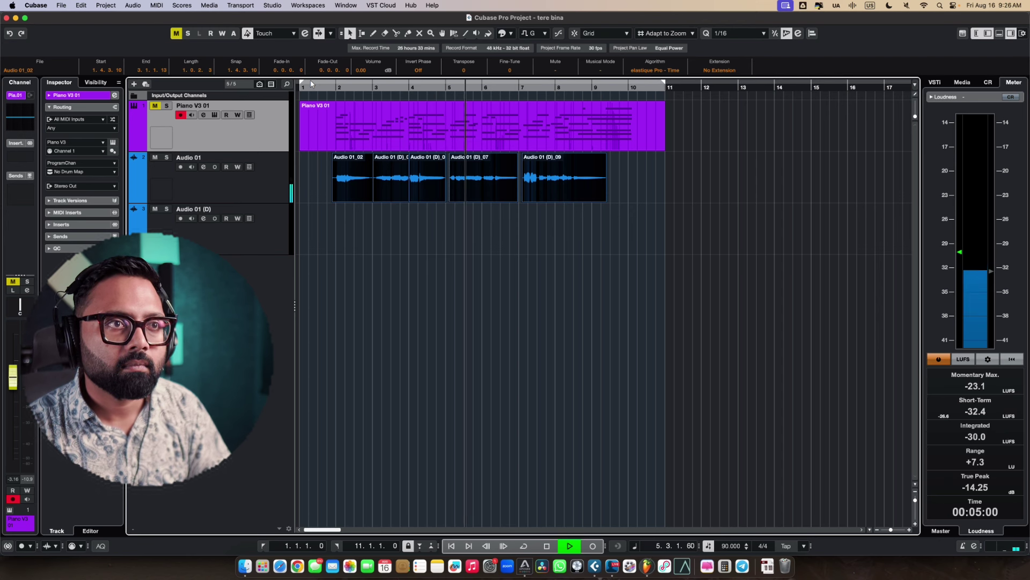
click(194, 188)
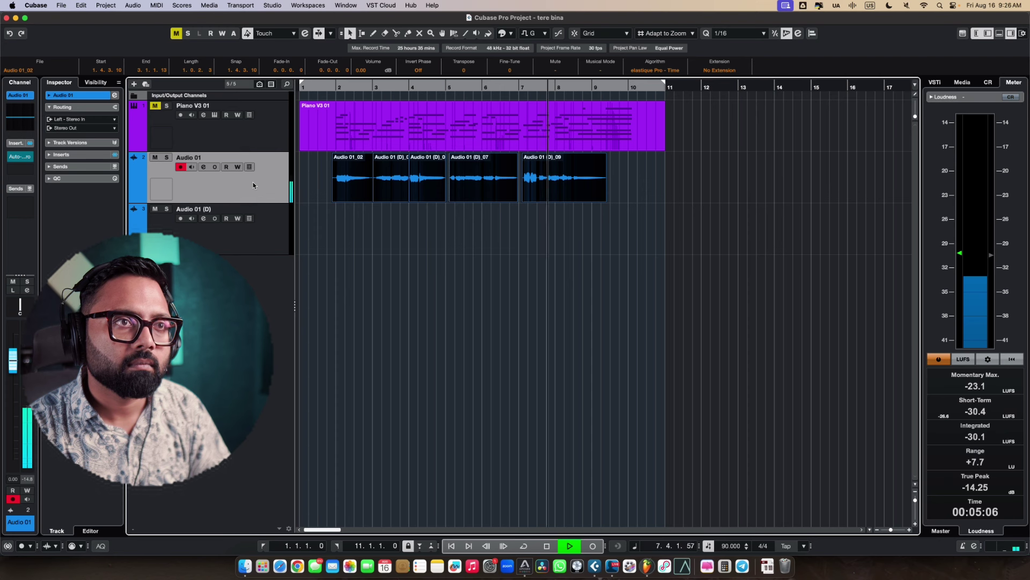
double_click(523, 87)
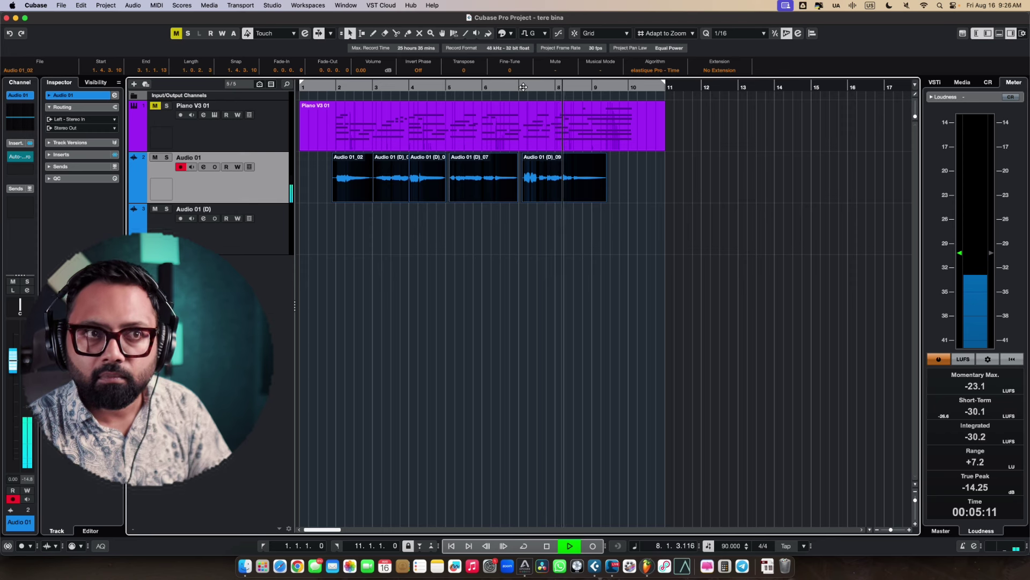
key(space)
Step: Switch to FL Studio and listen to the Track 2 vocal takes alone for comparison
key(super+Tab)
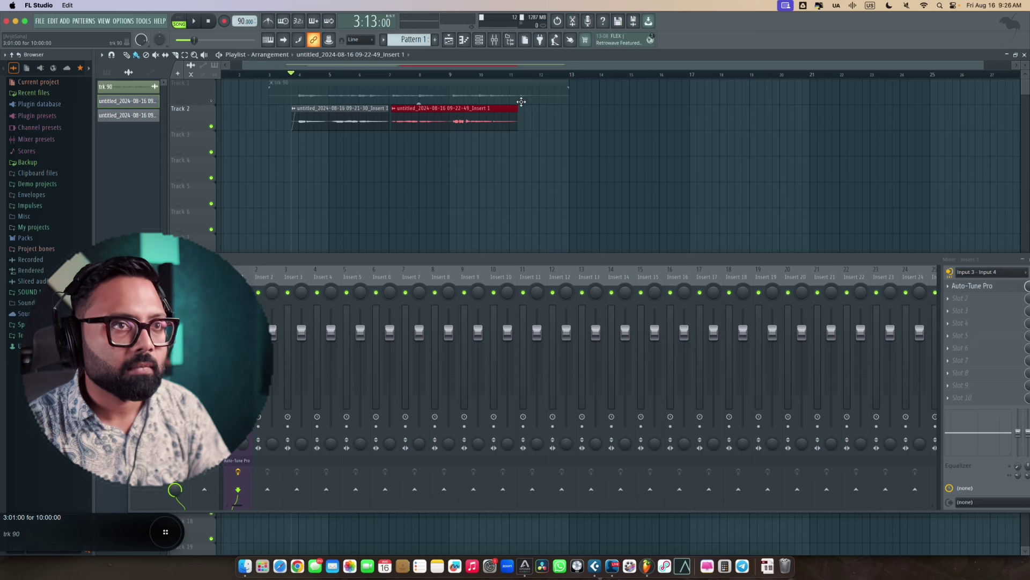
key(space)
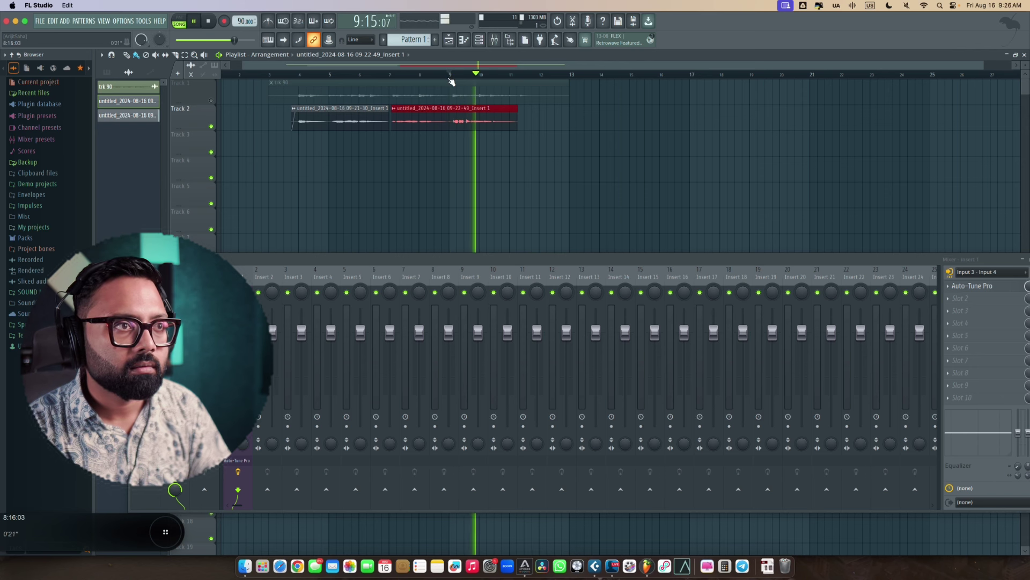
key(space)
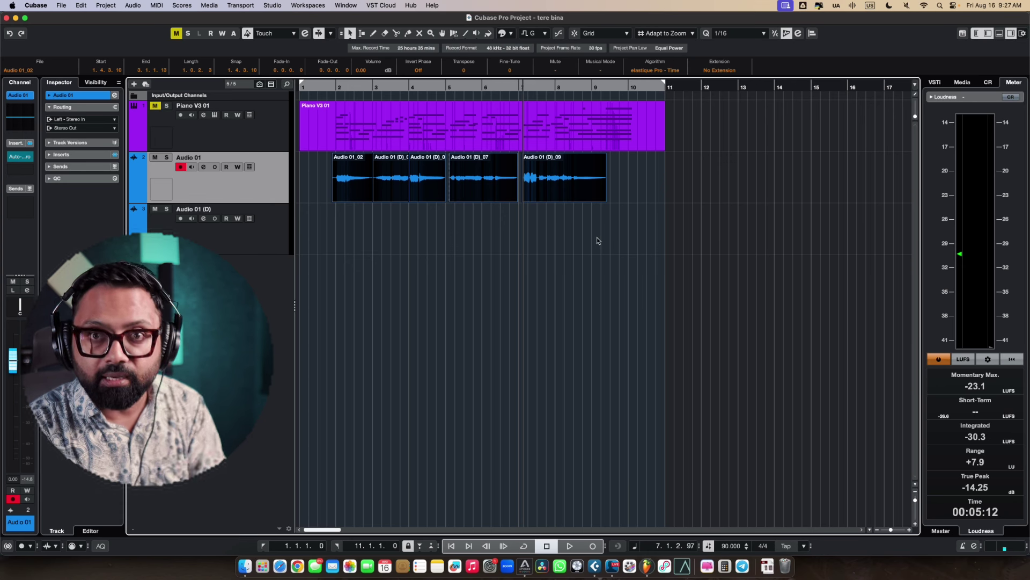
Step: Select only the Audio 01 (D) track in Cubase and switch back to FL Studio
click(262, 234)
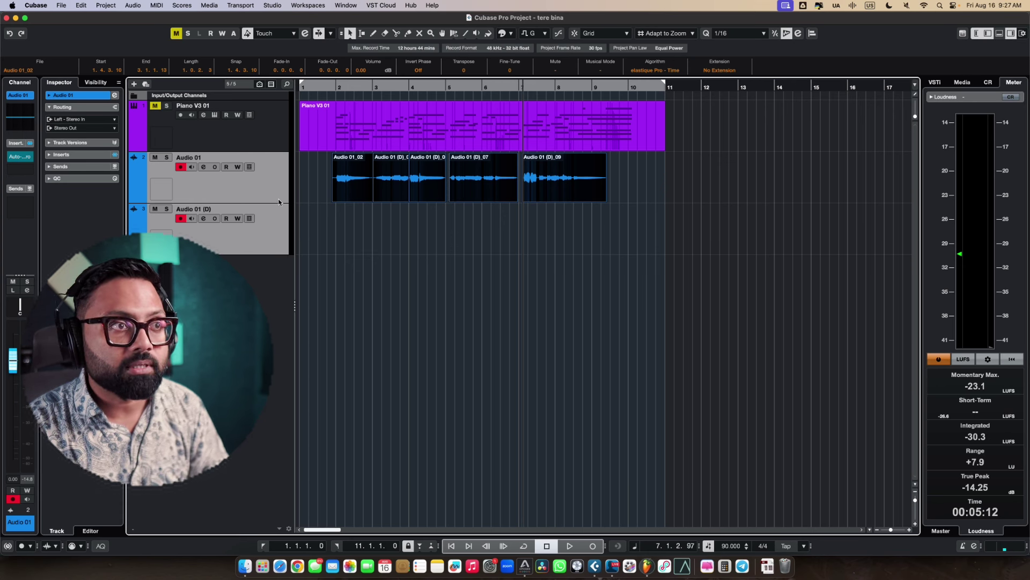
click(274, 241)
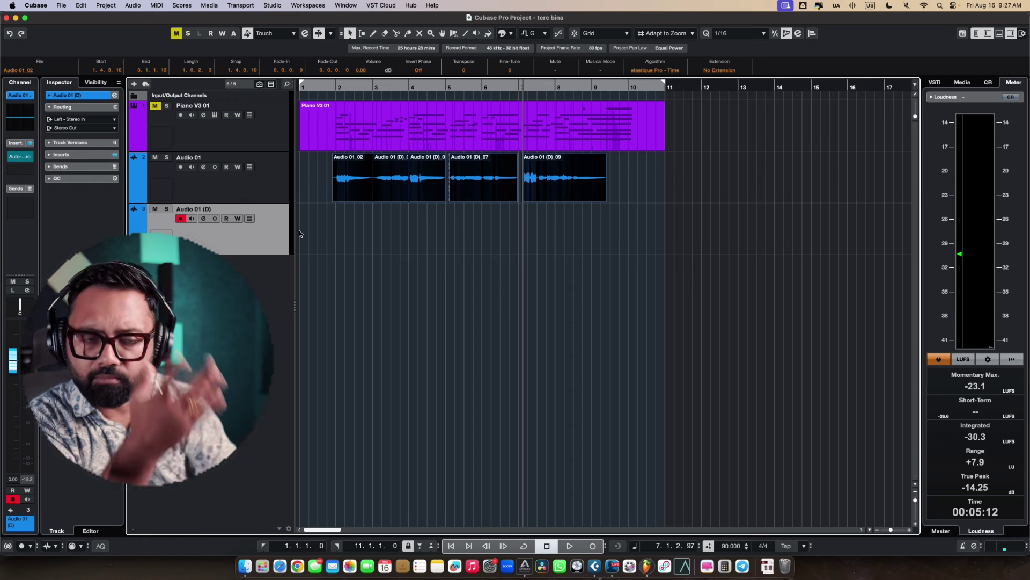
key(cmd+Tab)
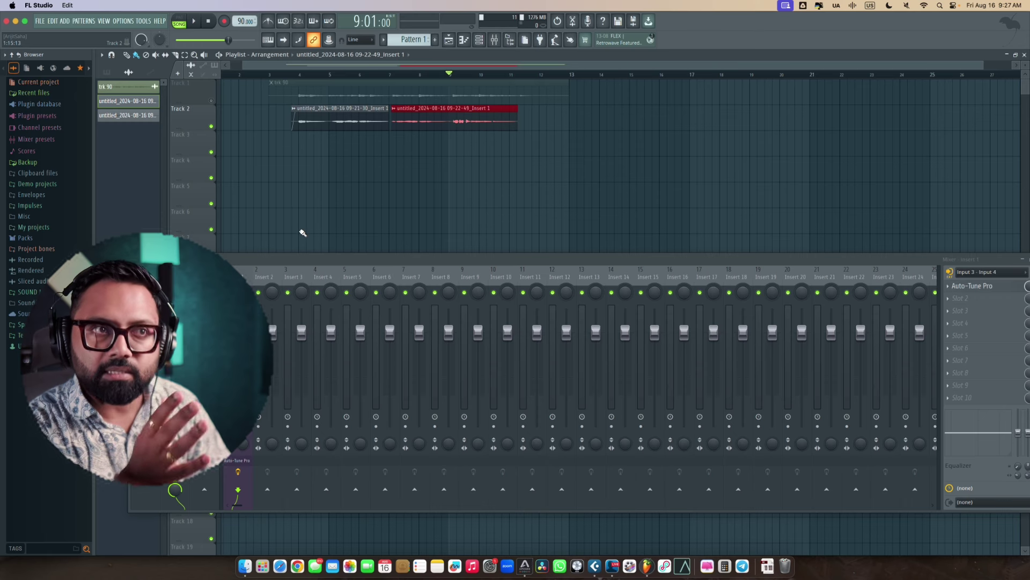